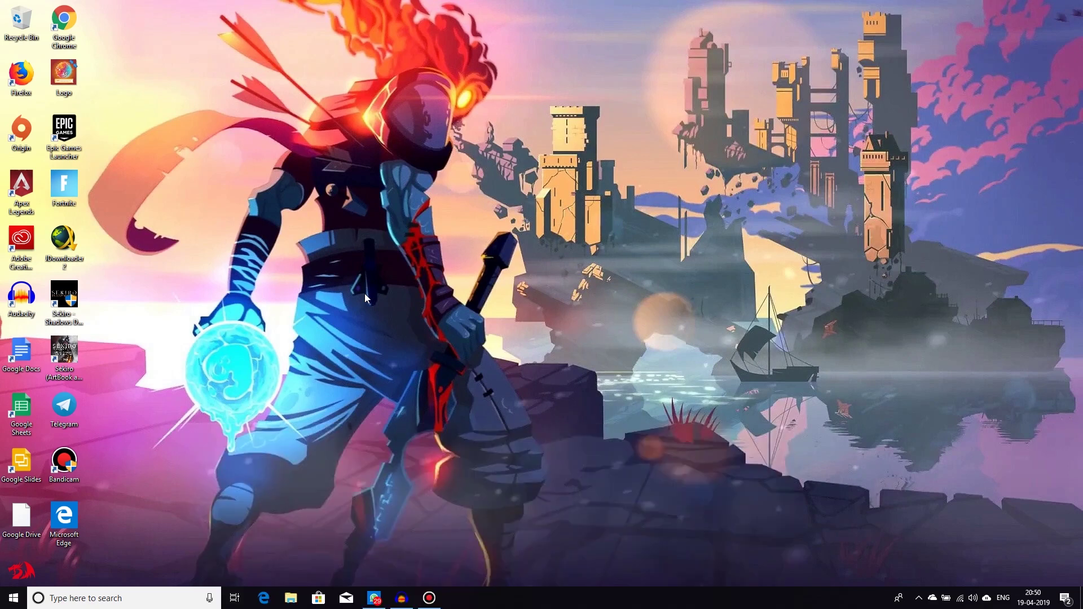
# Open the user's temporary files folder by running the command %temp%.
pyautogui.rightClick(12, 599)
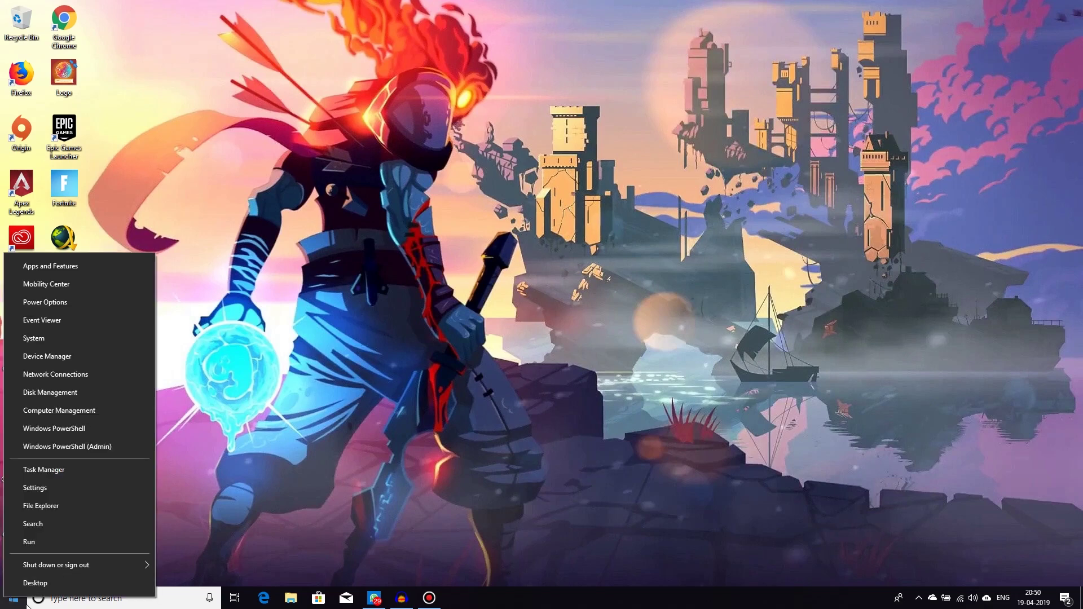
pyautogui.click(222, 513)
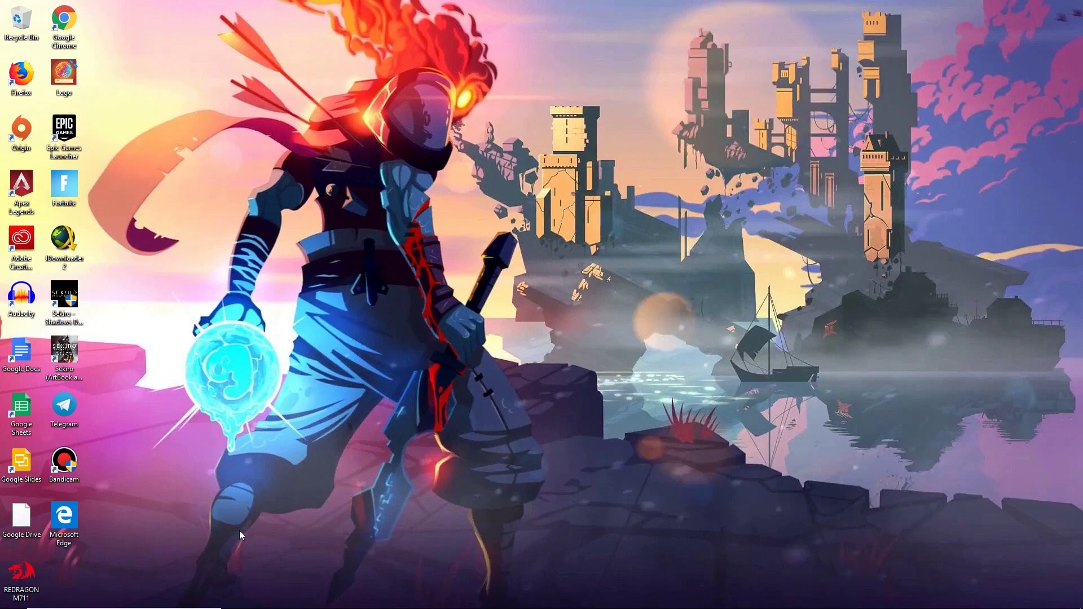
pyautogui.press('super+r')
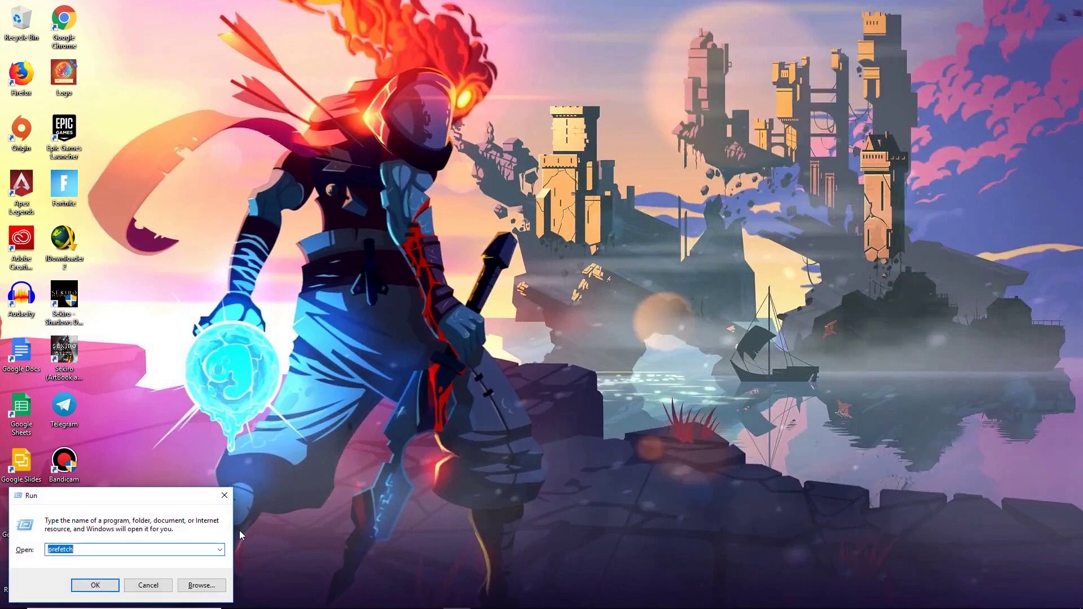
pyautogui.moveTo(135, 497); pyautogui.dragTo(401, 295)
pyautogui.click(355, 346)
pyautogui.doubleClick(350, 347)
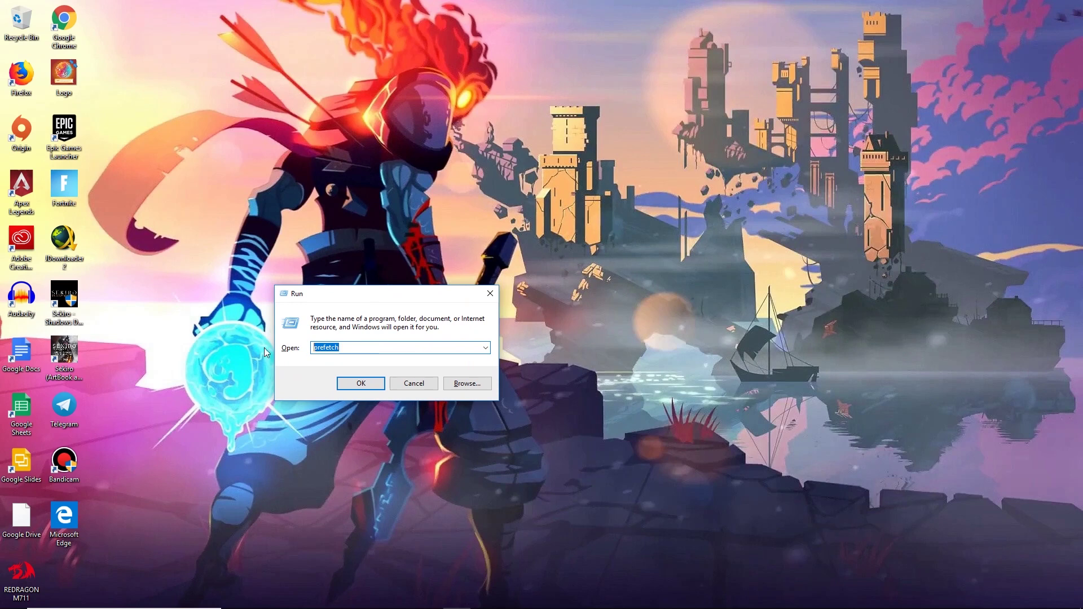
pyautogui.press('BackSpace')
pyautogui.write('%temp')
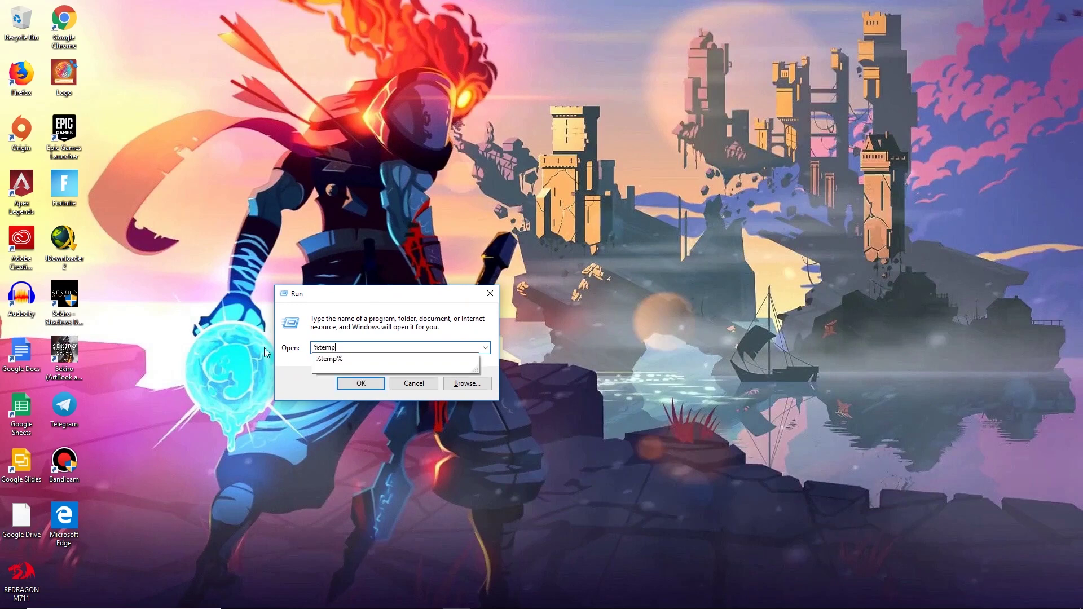
pyautogui.write('%')
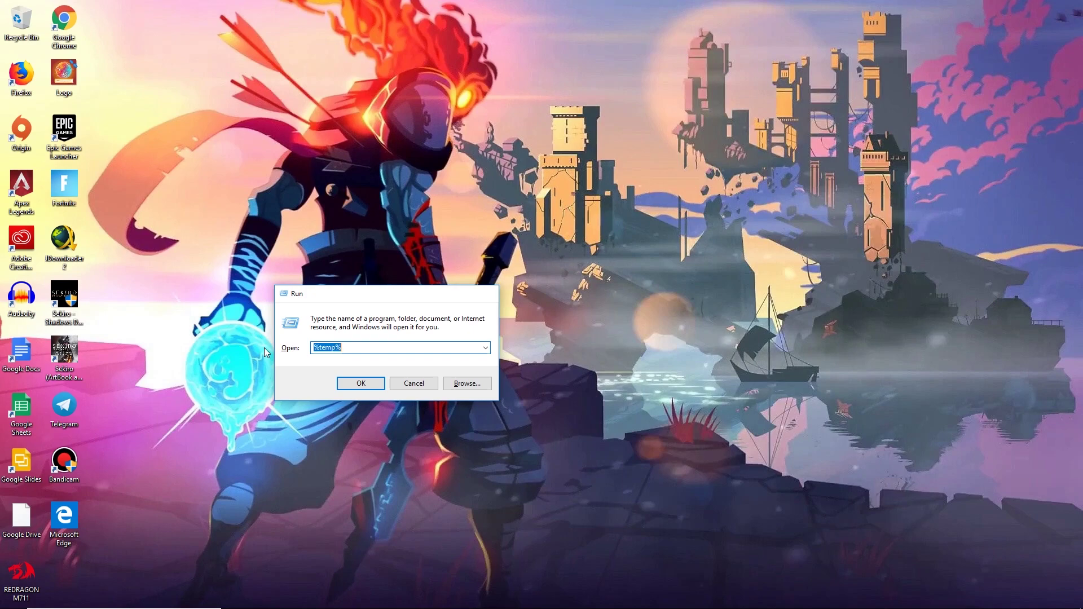
pyautogui.press('Return')
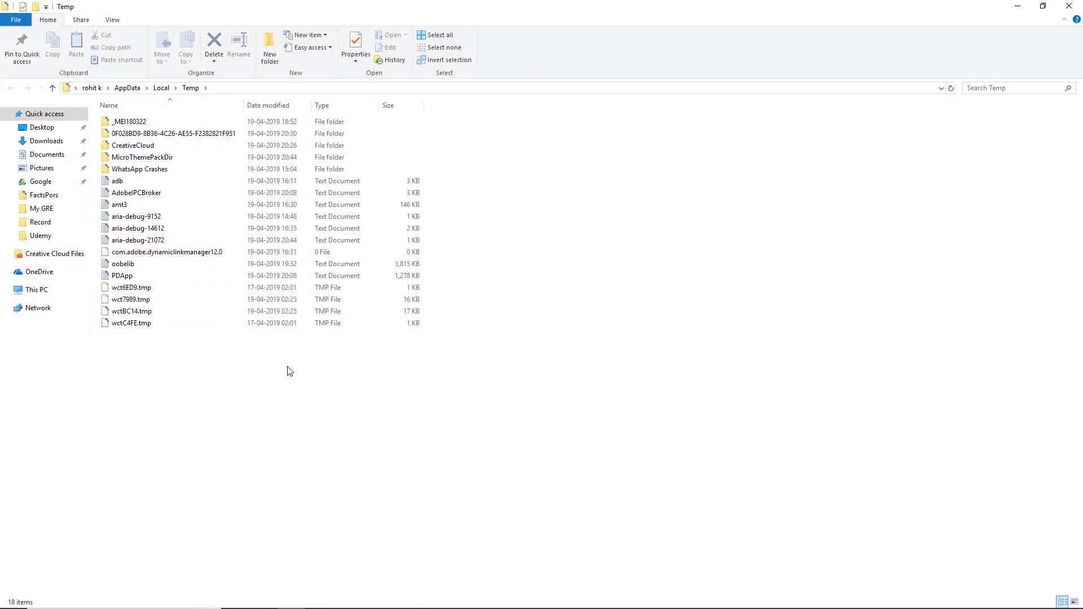
# Permanently delete everything in the user's Temp folder, skipping all files in use, and close the folder.
pyautogui.moveTo(317, 393); pyautogui.dragTo(276, 107)
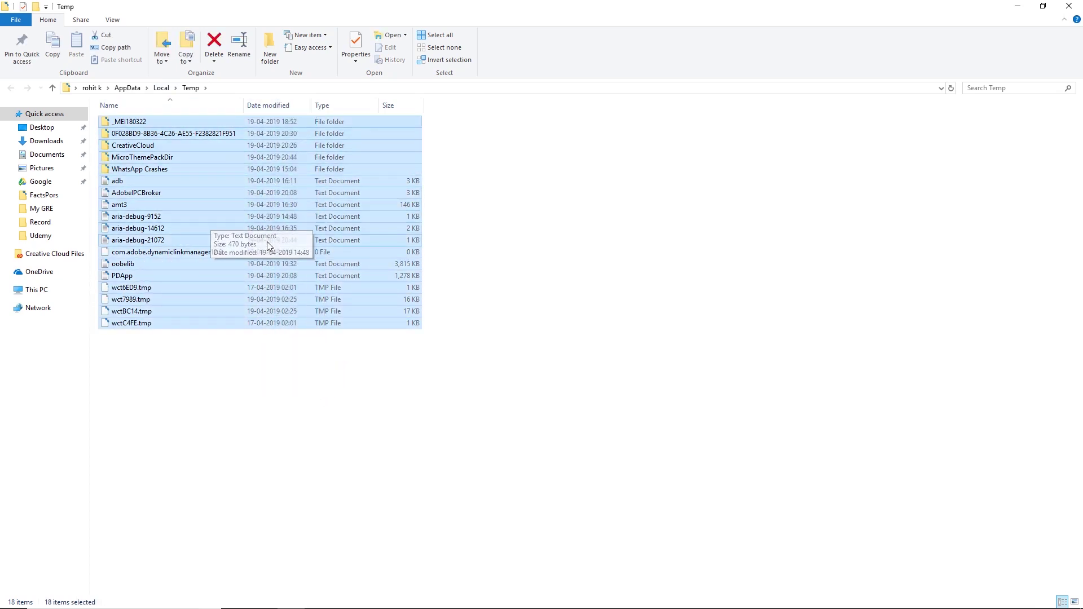
pyautogui.hotkey('shift', 'Delete')
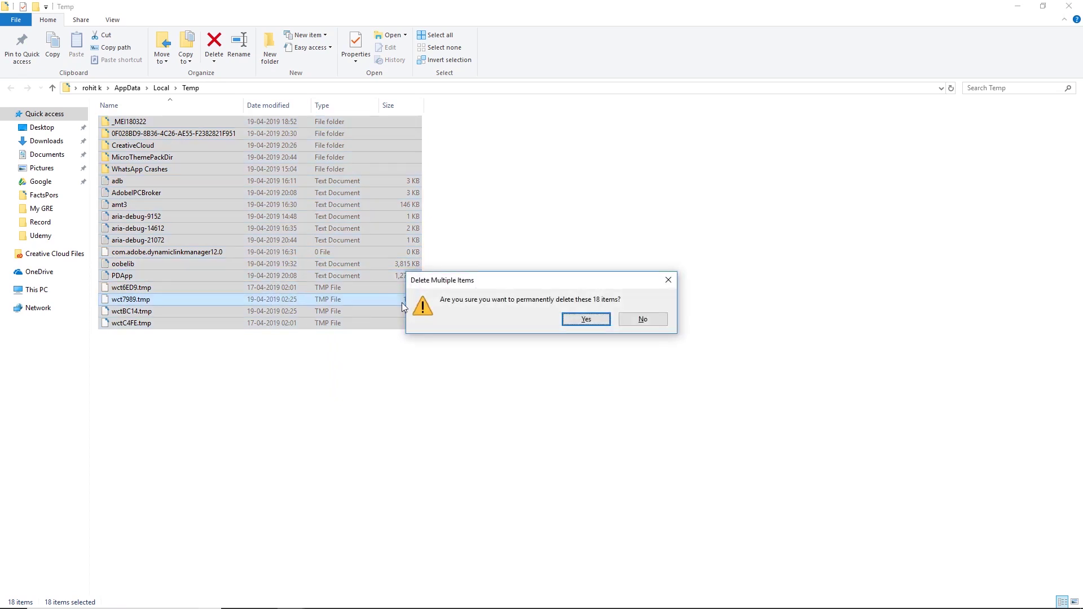
pyautogui.click(586, 320)
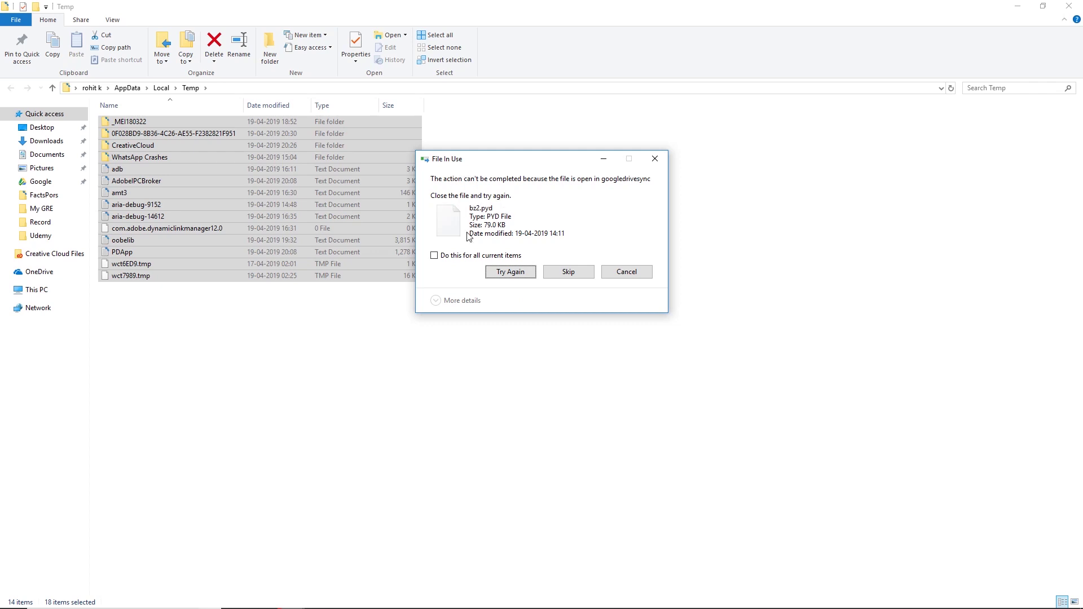
pyautogui.moveTo(466, 160); pyautogui.dragTo(515, 138)
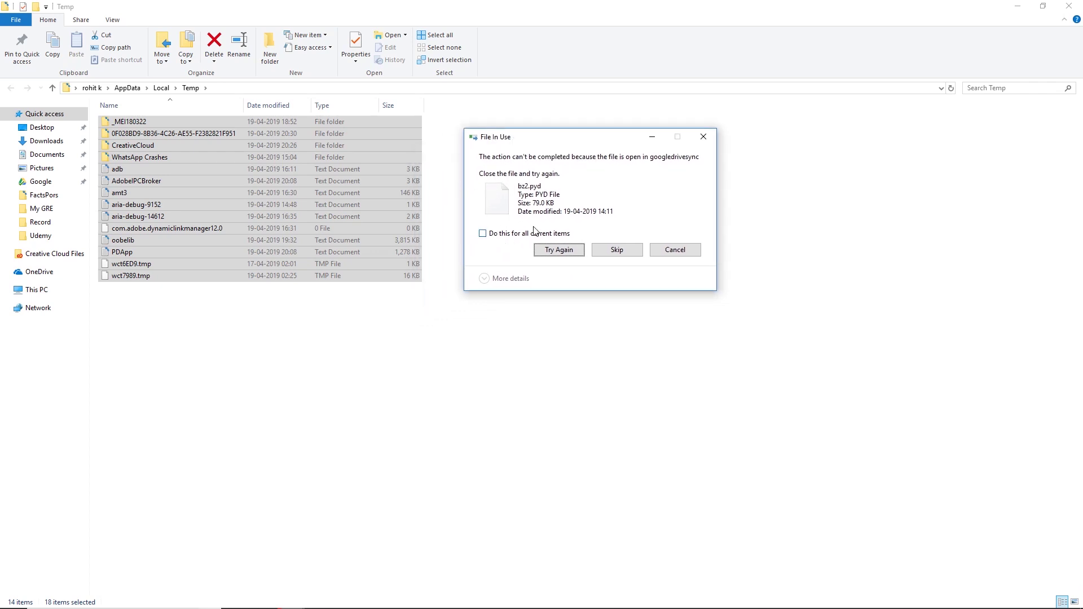
pyautogui.click(483, 233)
pyautogui.click(624, 255)
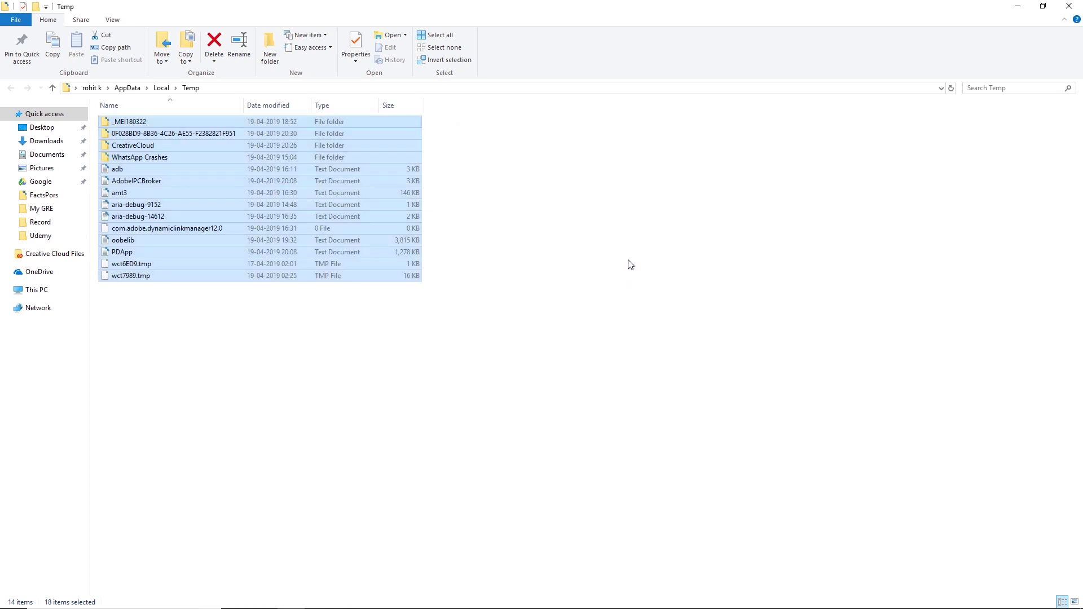
pyautogui.click(1069, 6)
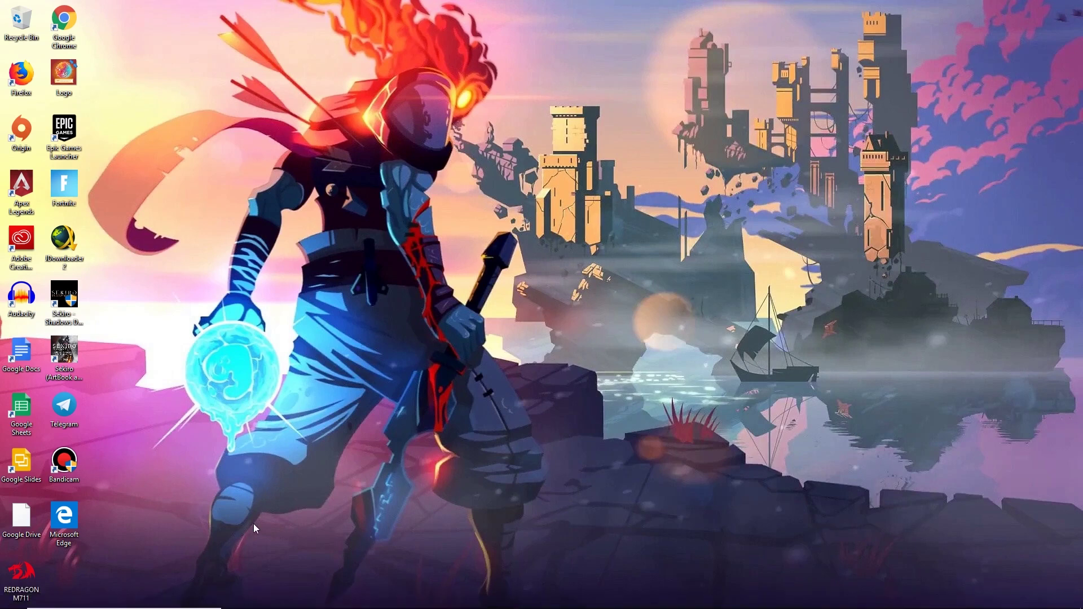
# Open the Windows system Temp folder by running the command temp.
pyautogui.press('super+r')
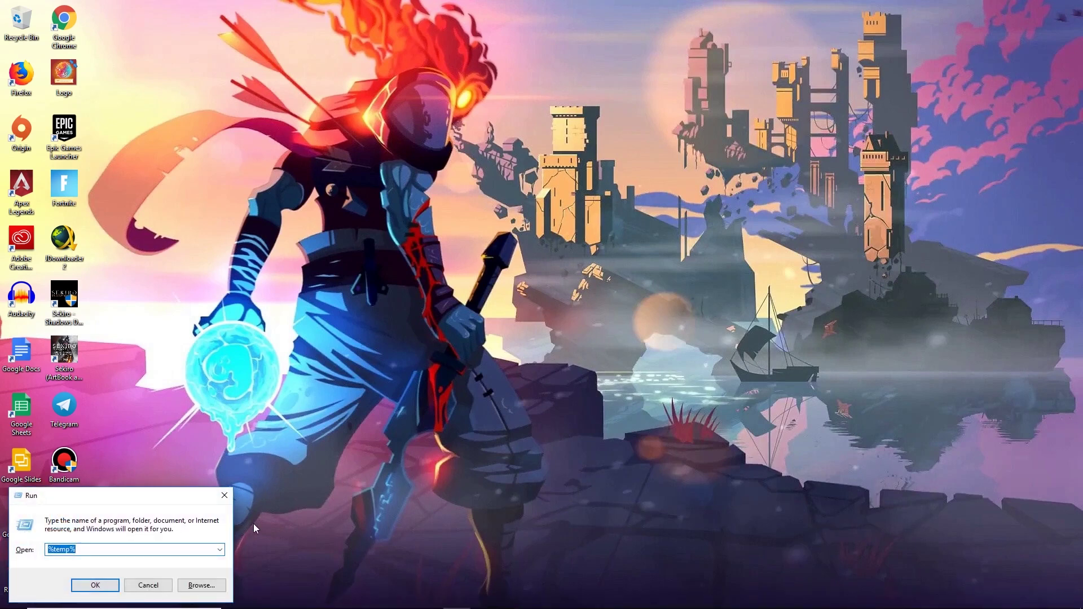
pyautogui.write('temp')
pyautogui.press('Return')
# Permanently delete the CreativeCloud folder and adobegc file from the Windows Temp folder, skipping all in-use items, and close the folder.
pyautogui.moveTo(350, 275); pyautogui.dragTo(241, 110)
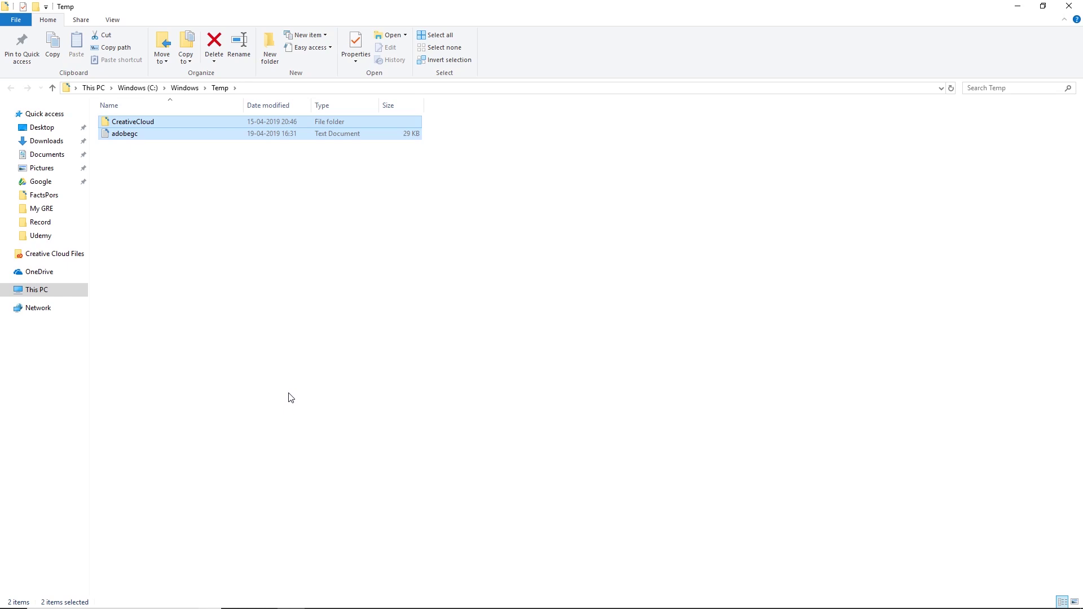
pyautogui.hotkey('shift', 'Delete')
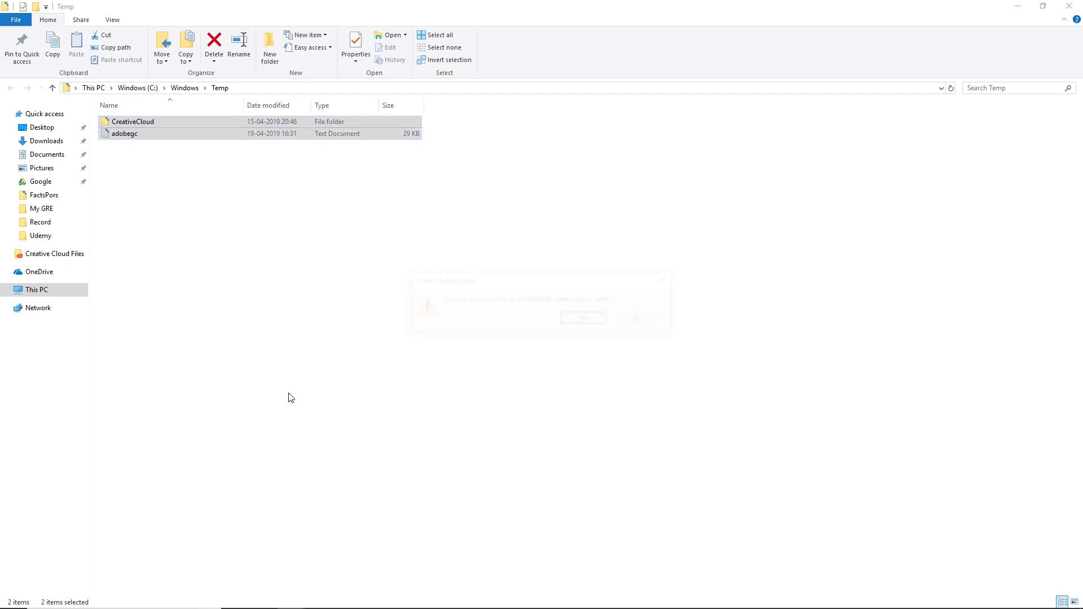
pyautogui.click(588, 325)
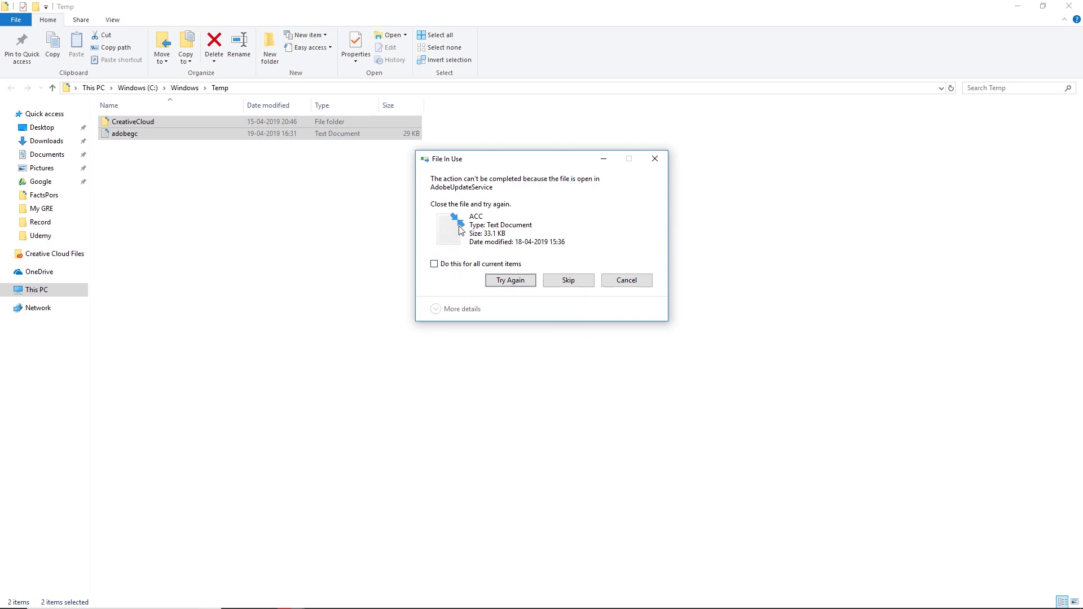
pyautogui.click(433, 265)
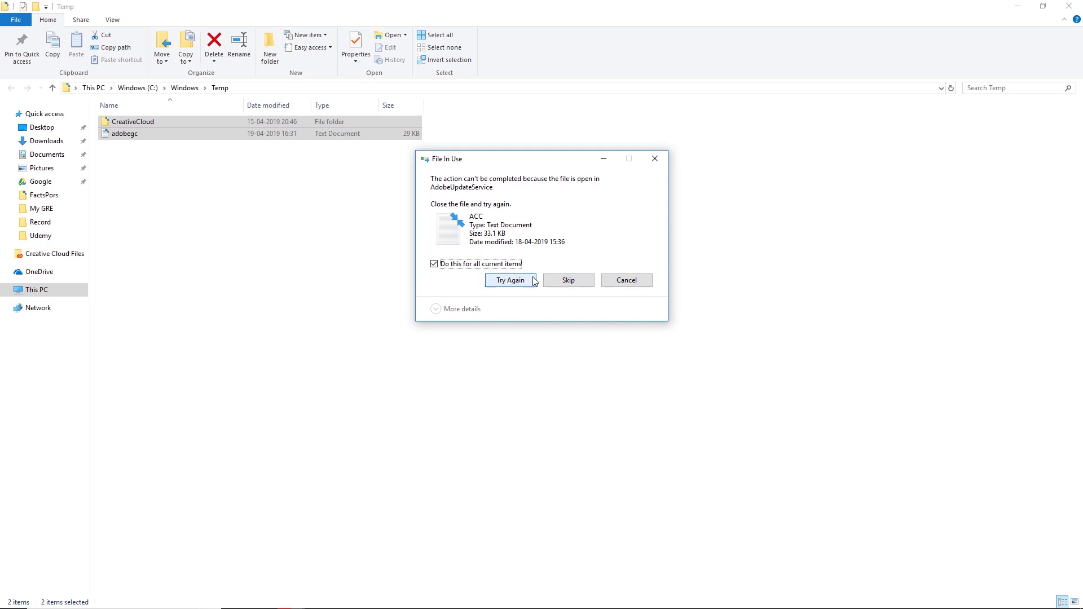
pyautogui.click(569, 282)
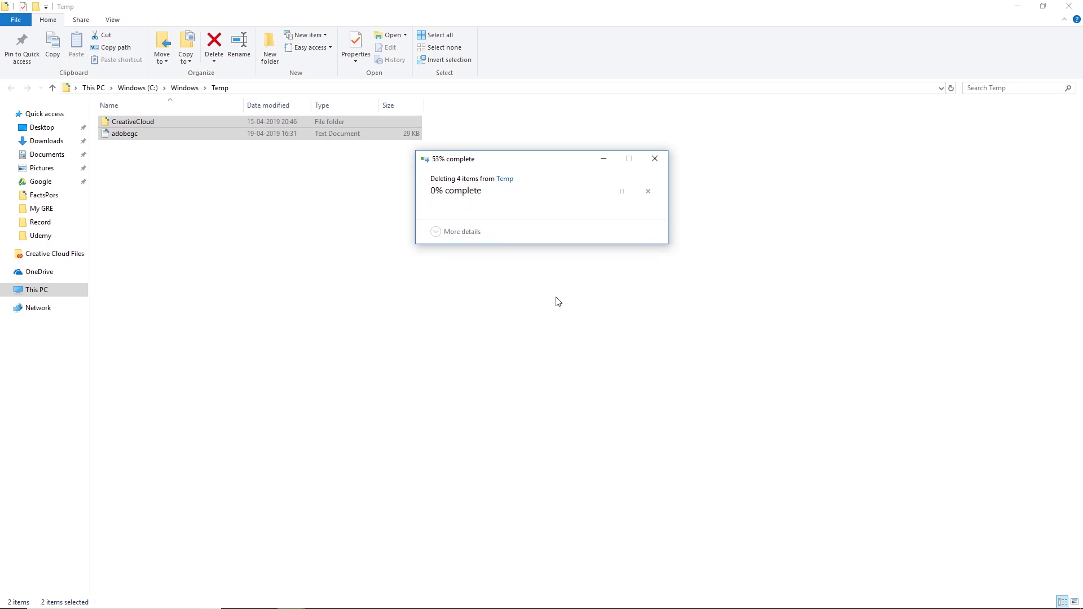
pyautogui.click(1069, 6)
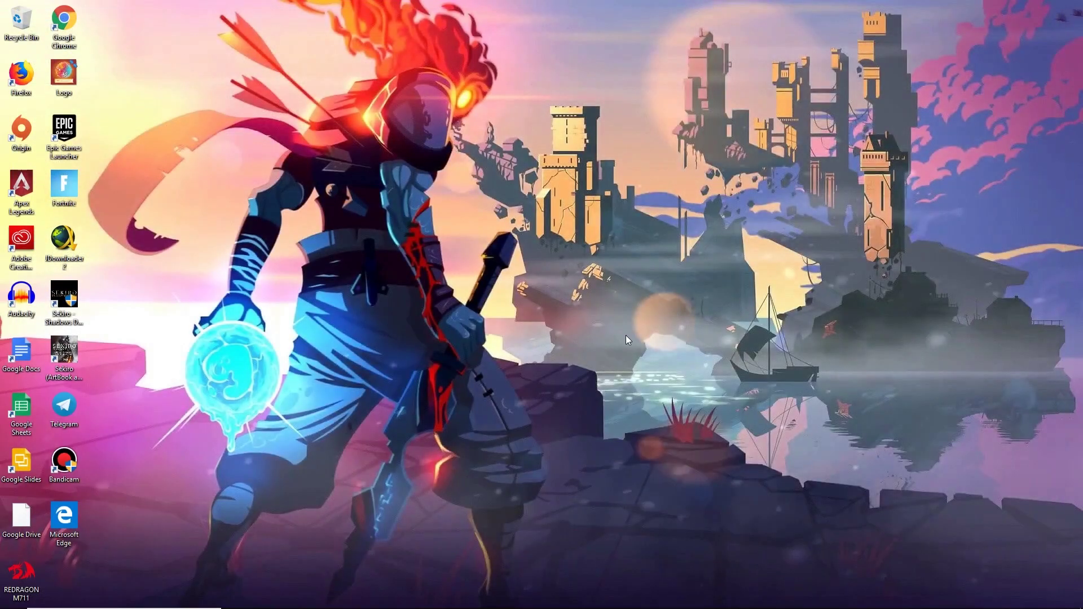
# Open the Windows Prefetch folder by running the command prefetch.
pyautogui.press('super')
pyautogui.press('super')
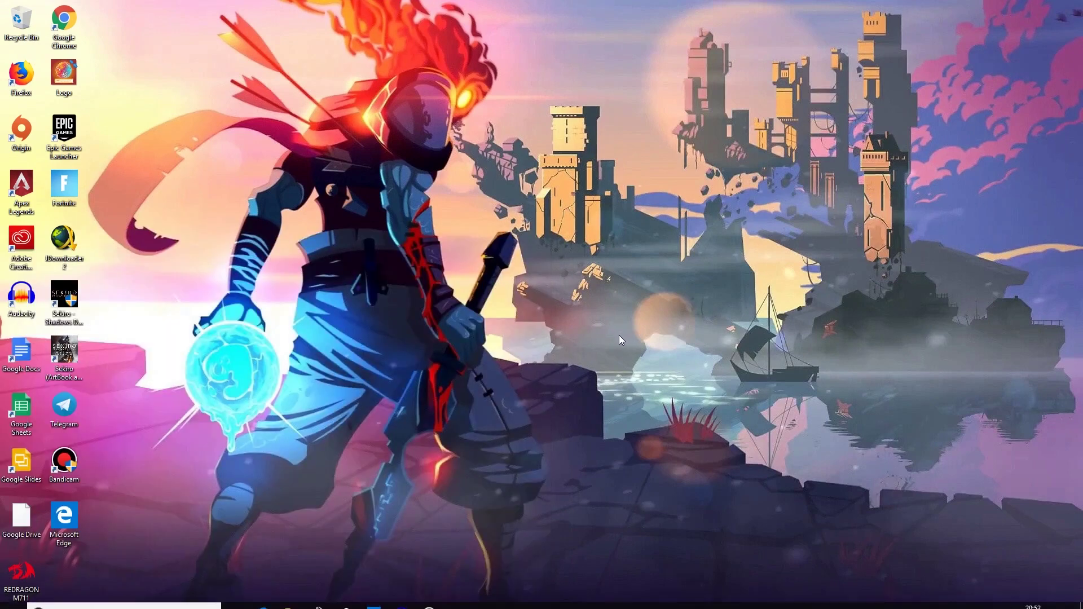
pyautogui.press('super+r')
pyautogui.moveTo(137, 496); pyautogui.dragTo(320, 282)
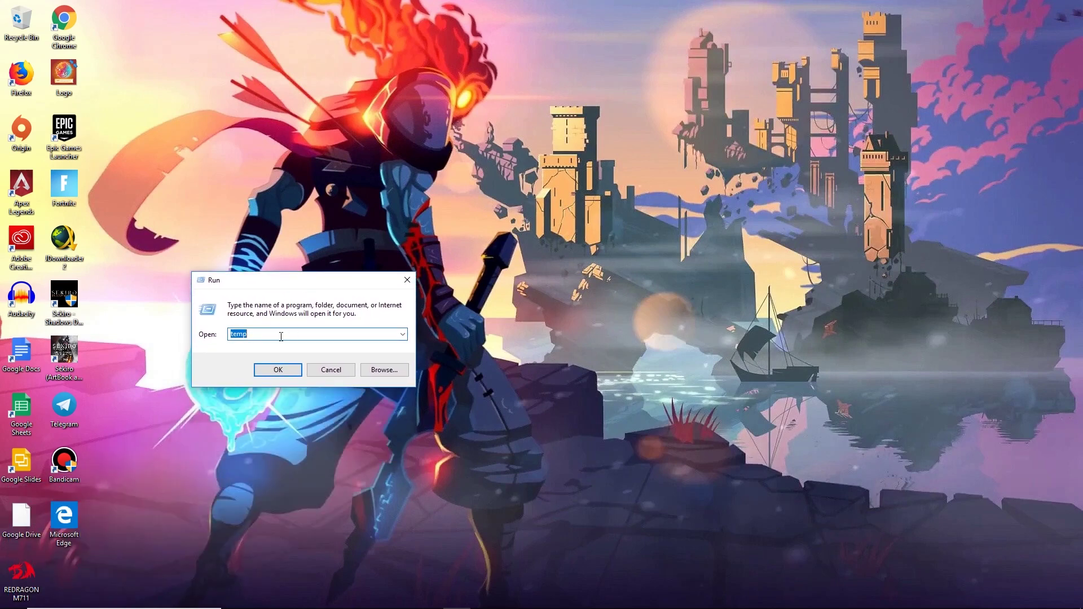
pyautogui.write('pr')
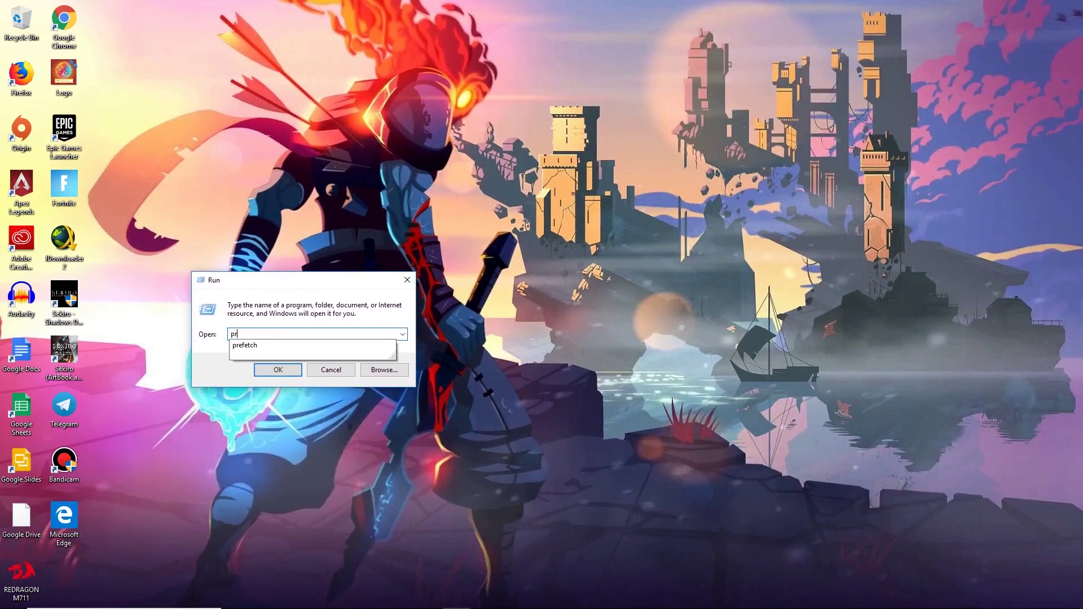
pyautogui.write('efet')
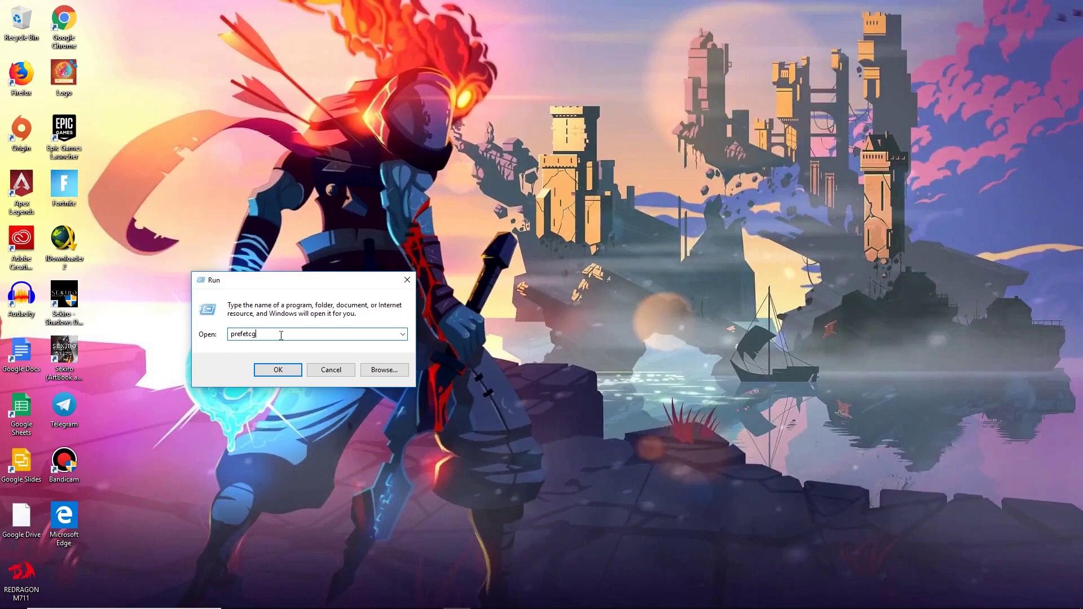
pyautogui.write('ch')
pyautogui.press('Return')
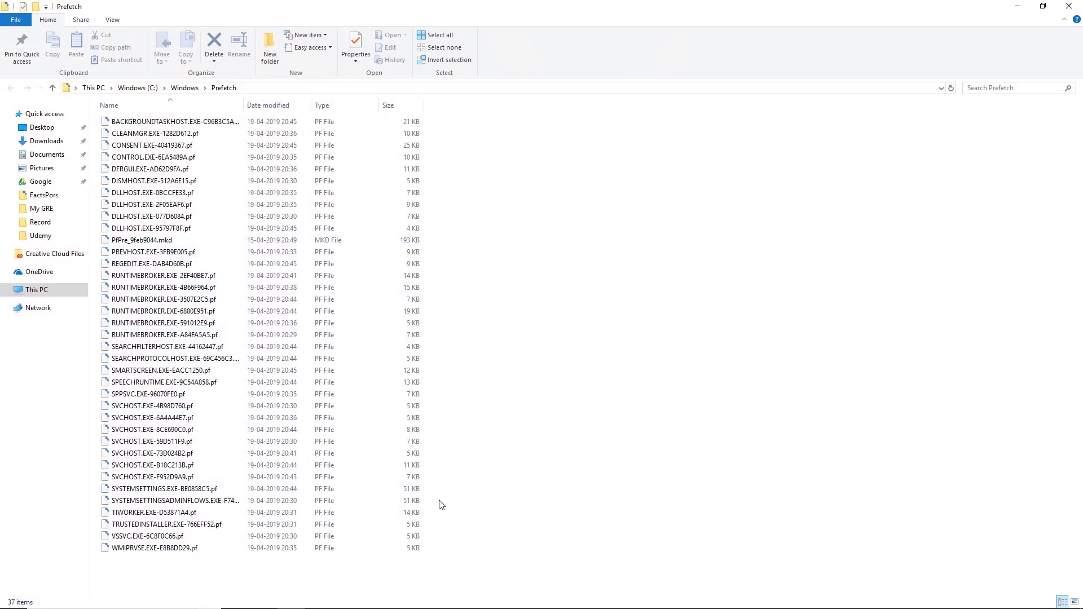
# Permanently delete all files in the Prefetch folder, skipping any that are in use, and close the folder.
pyautogui.hotkey('ctrl', 'a')
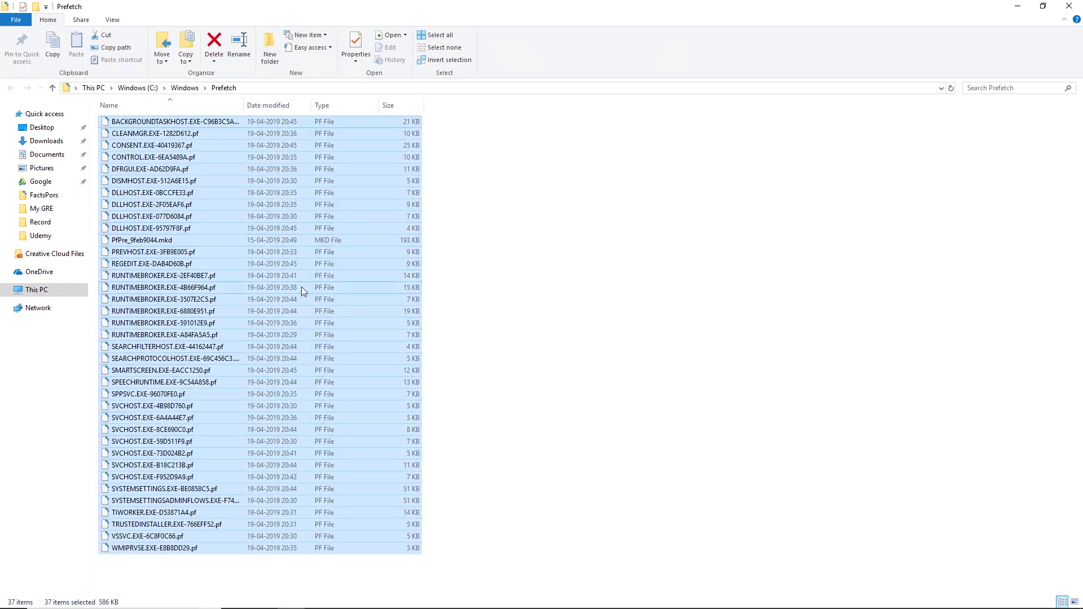
pyautogui.hotkey('shift', 'Delete')
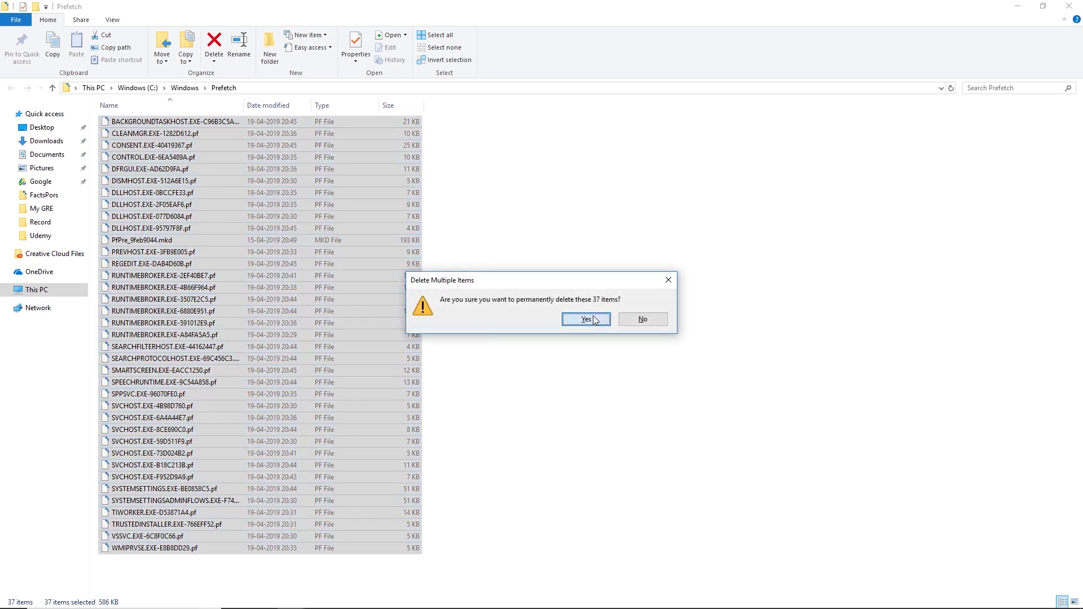
pyautogui.click(593, 320)
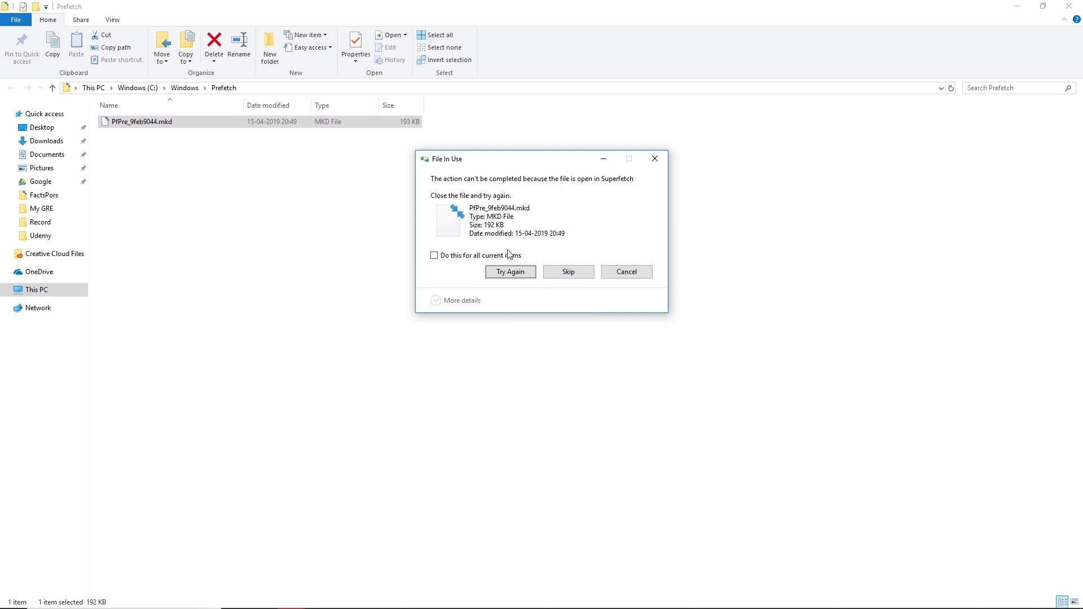
pyautogui.click(450, 256)
pyautogui.click(568, 273)
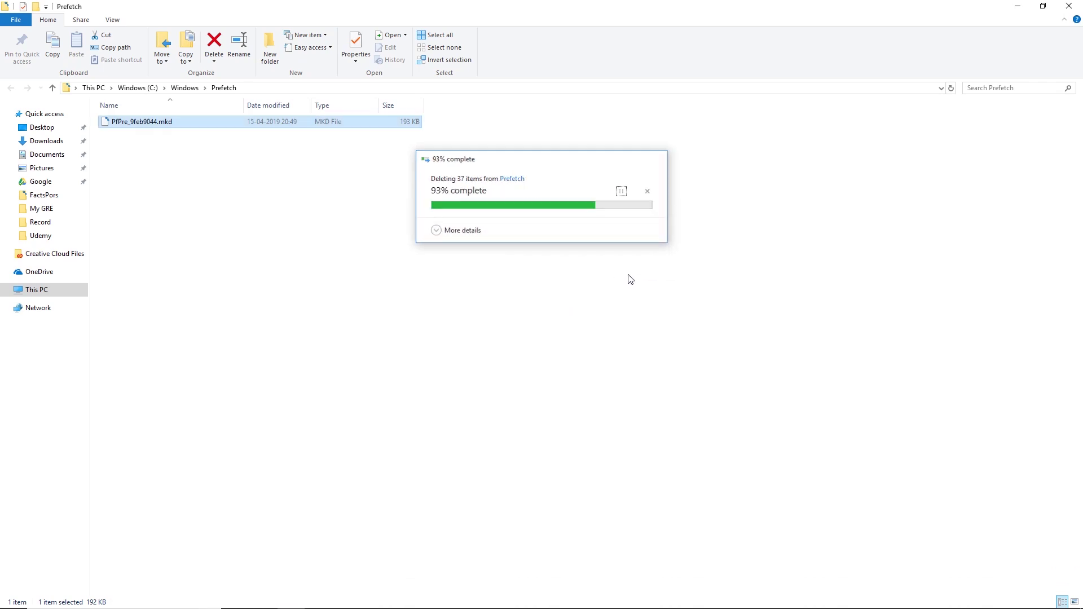
pyautogui.click(1069, 6)
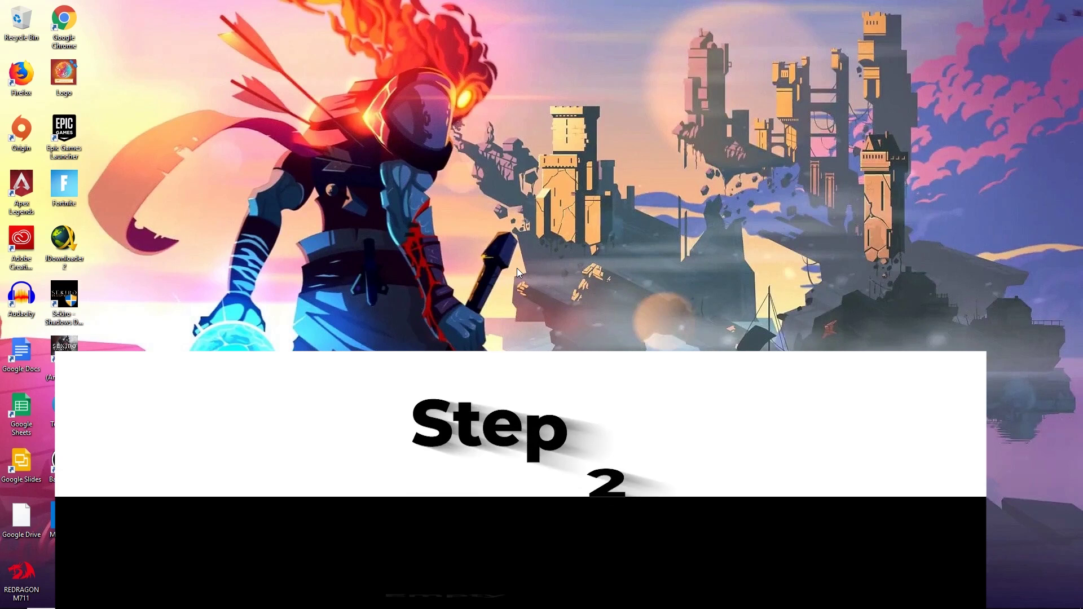
# Check whether the desktop Recycle Bin can be emptied, and dismiss its options.
pyautogui.click(18, 29)
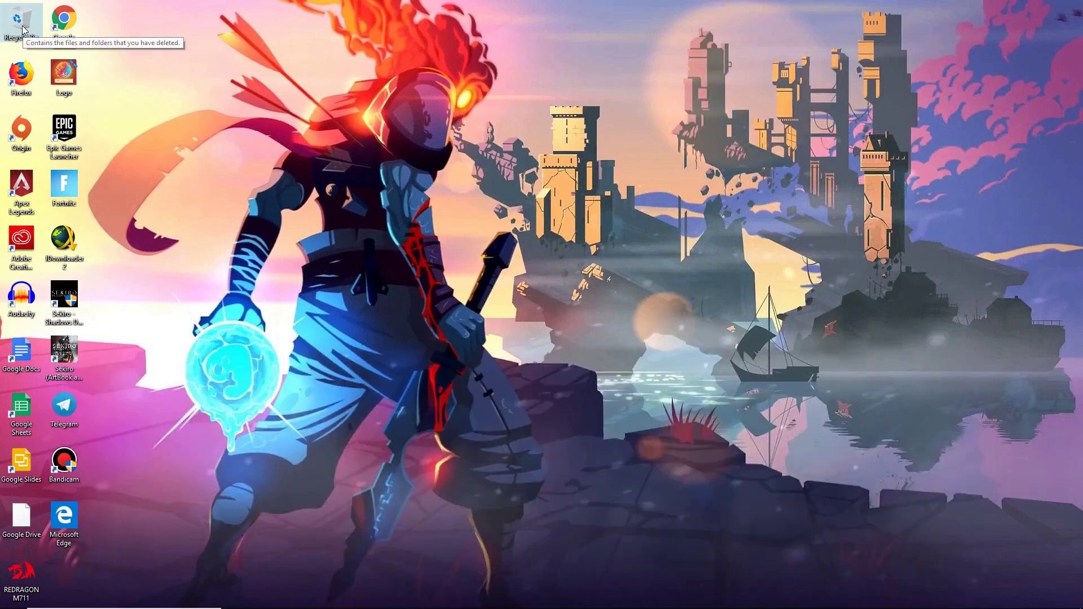
pyautogui.rightClick(23, 29)
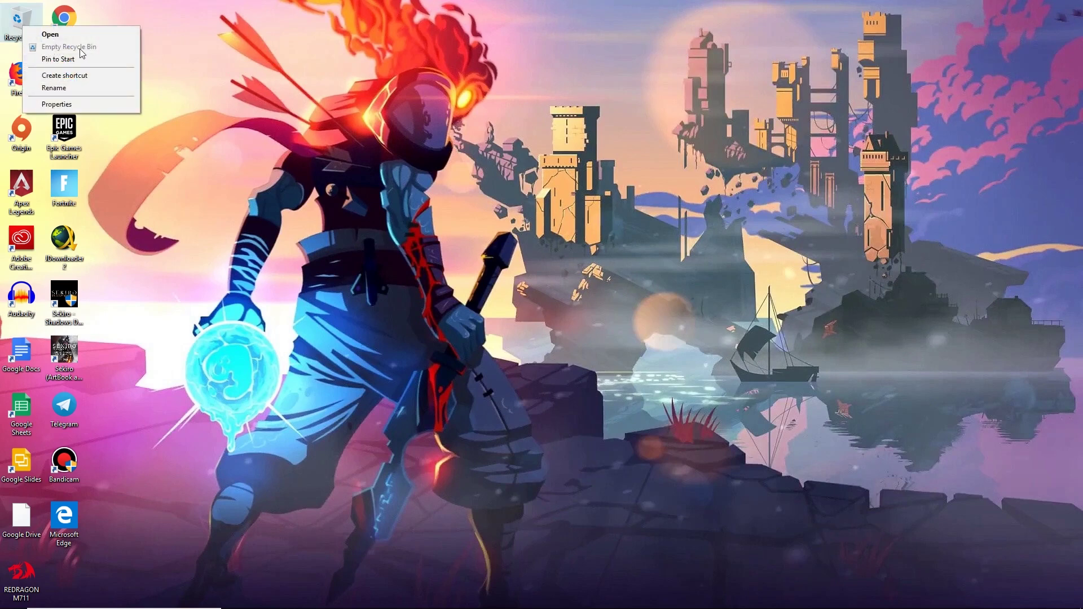
pyautogui.click(210, 72)
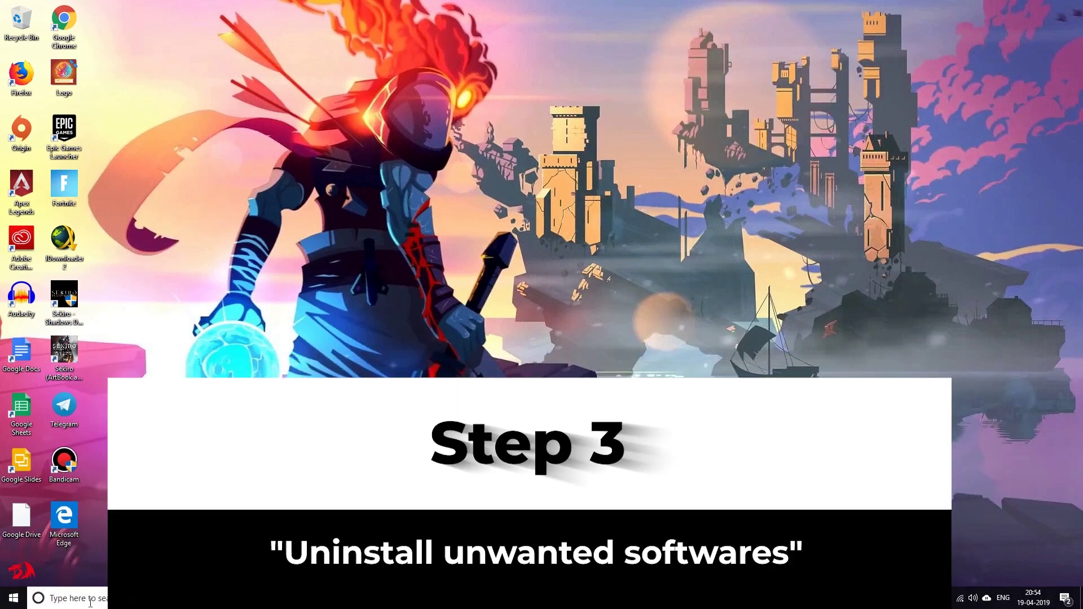
# Search Windows for "unin" and open the Add or remove programs settings.
pyautogui.click(67, 598)
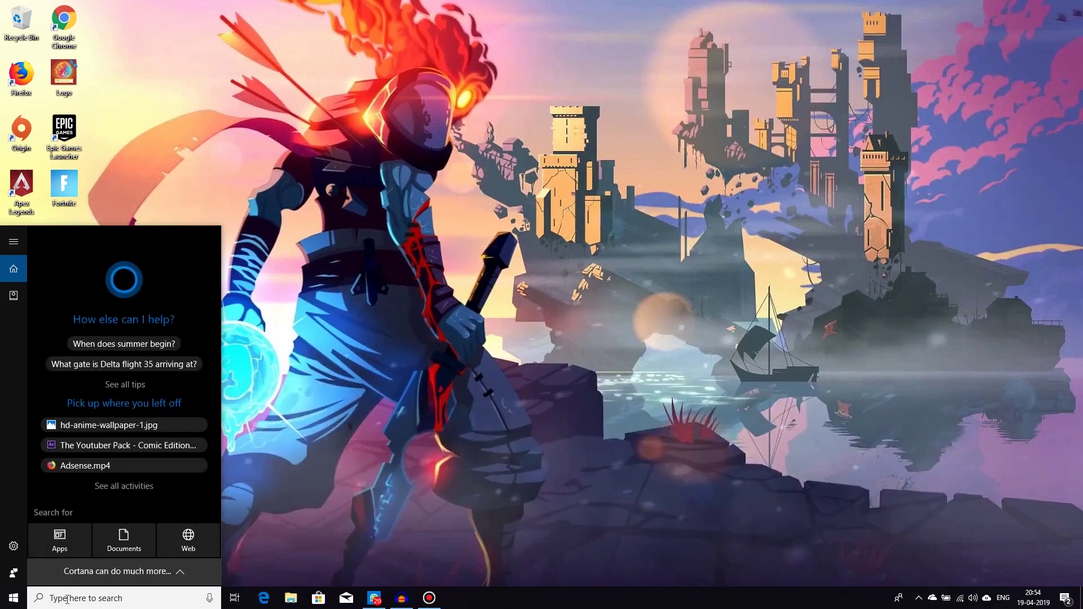
pyautogui.write('un')
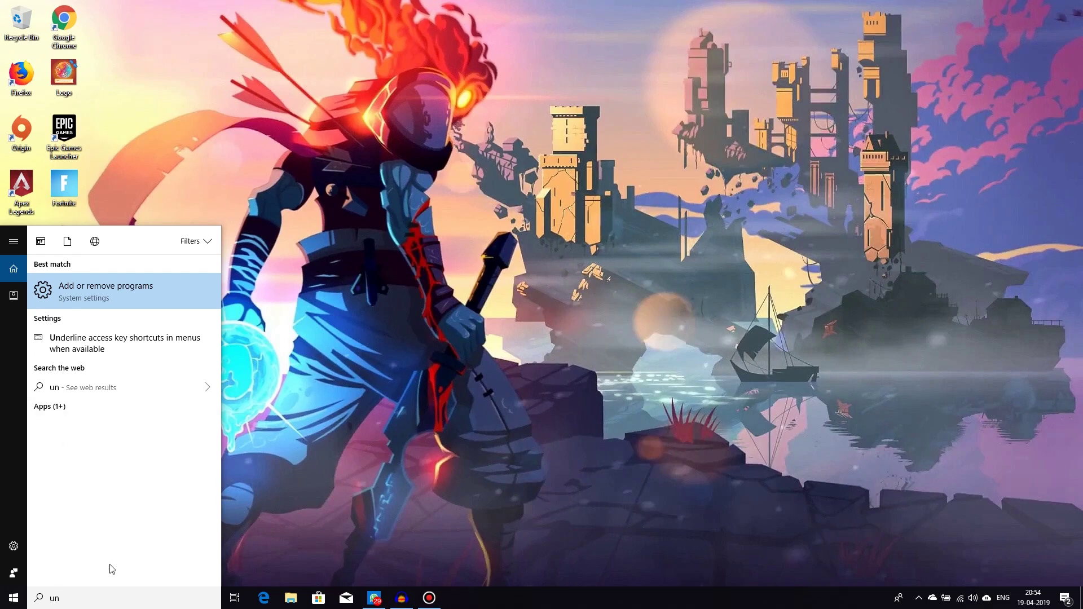
pyautogui.press('BackSpace')
pyautogui.press('BackSpace')
pyautogui.write('unin')
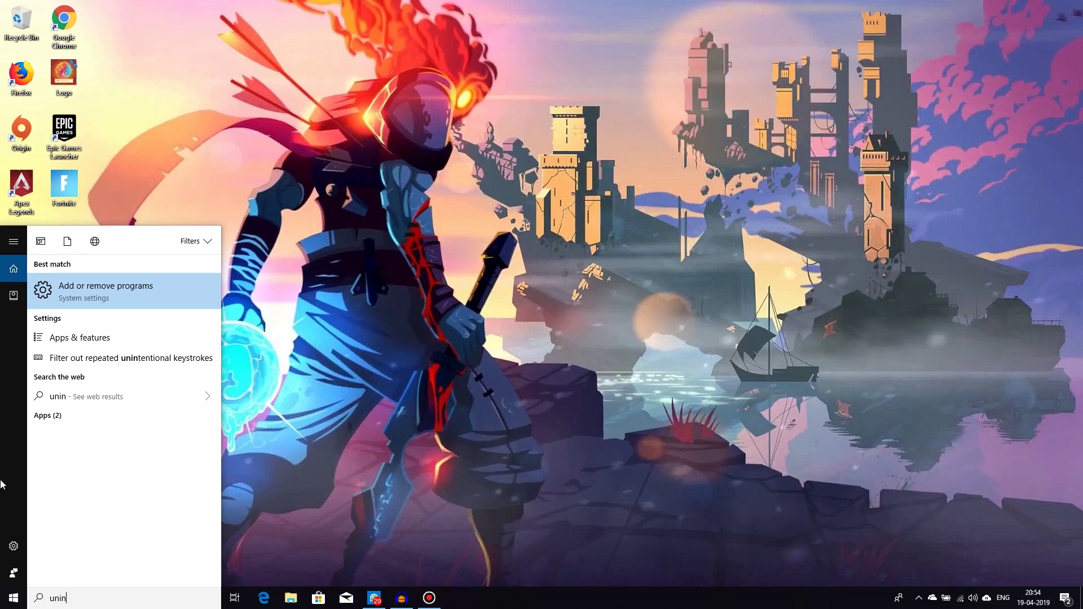
pyautogui.click(65, 293)
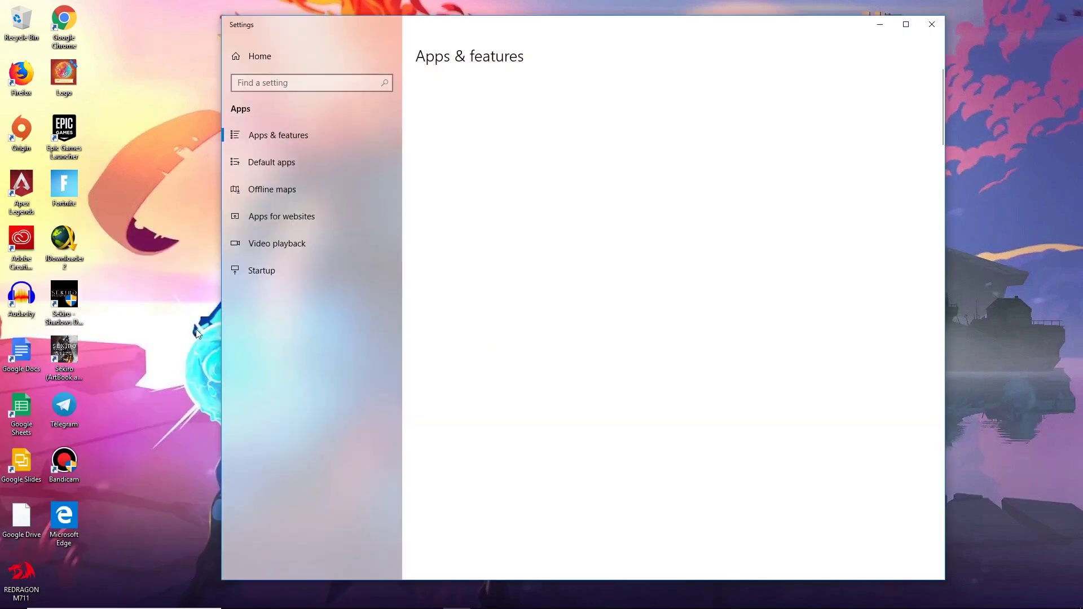
# Look through the installed programs under Apps & features for unwanted software, and close Settings.
pyautogui.scroll(-3, 591, 319)
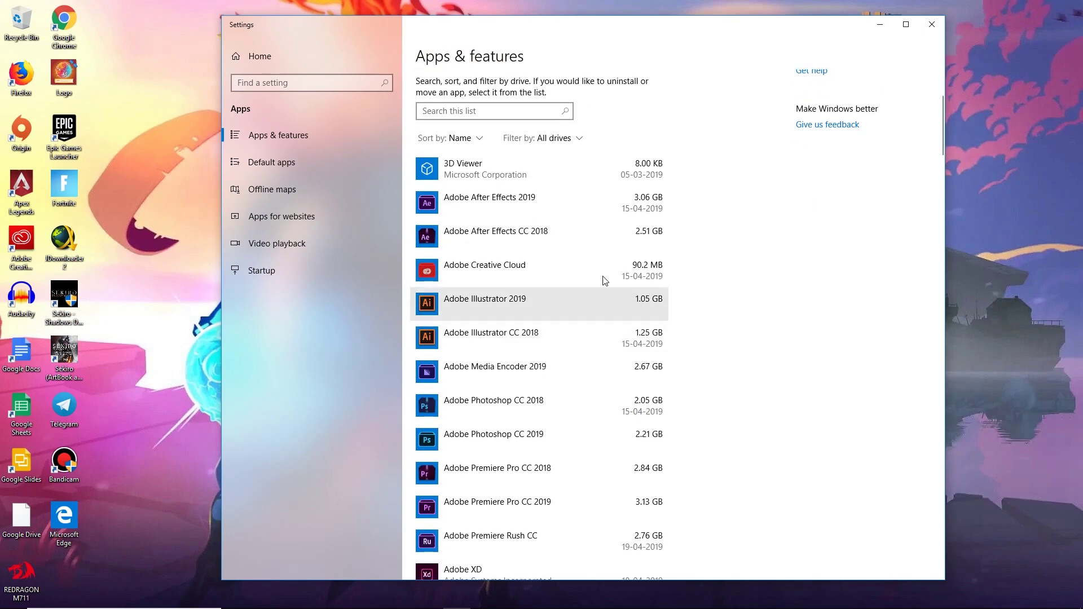
pyautogui.scroll(3, 506, 289)
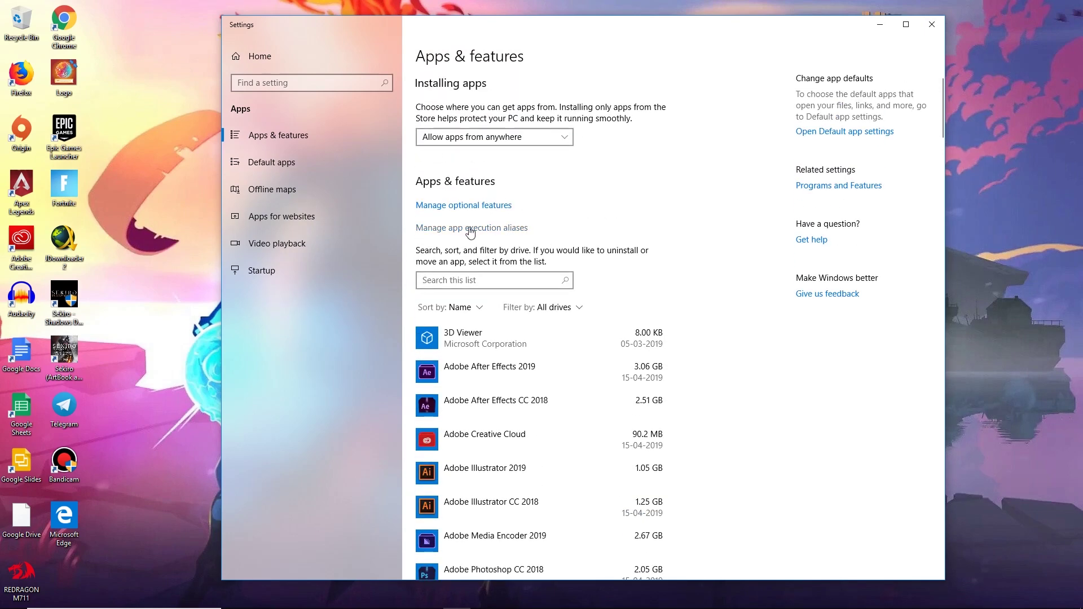
pyautogui.scroll(-5, 536, 451)
pyautogui.scroll(5, 507, 440)
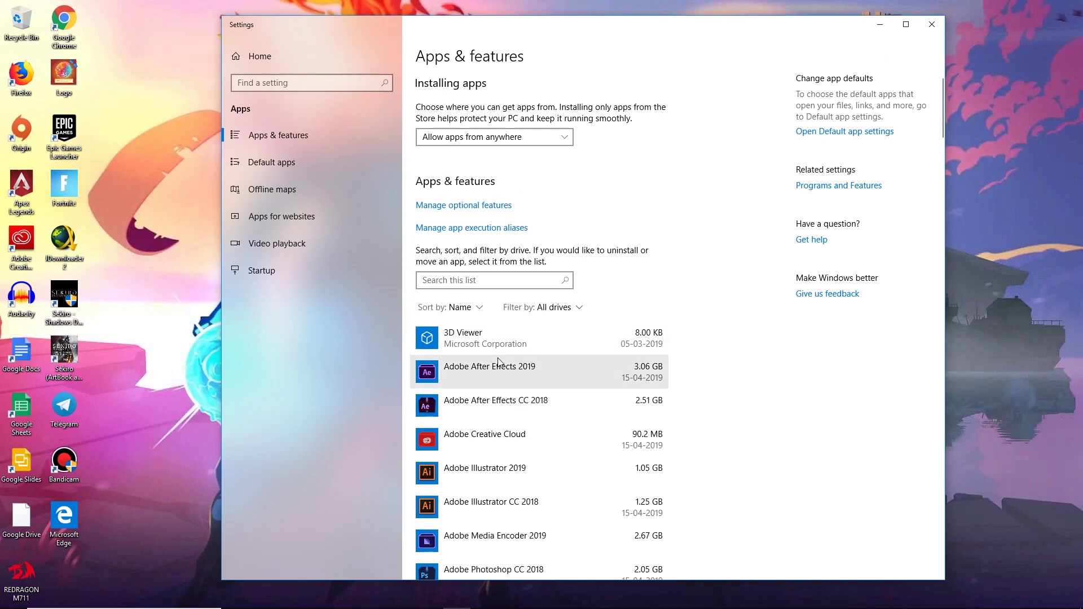
pyautogui.click(931, 26)
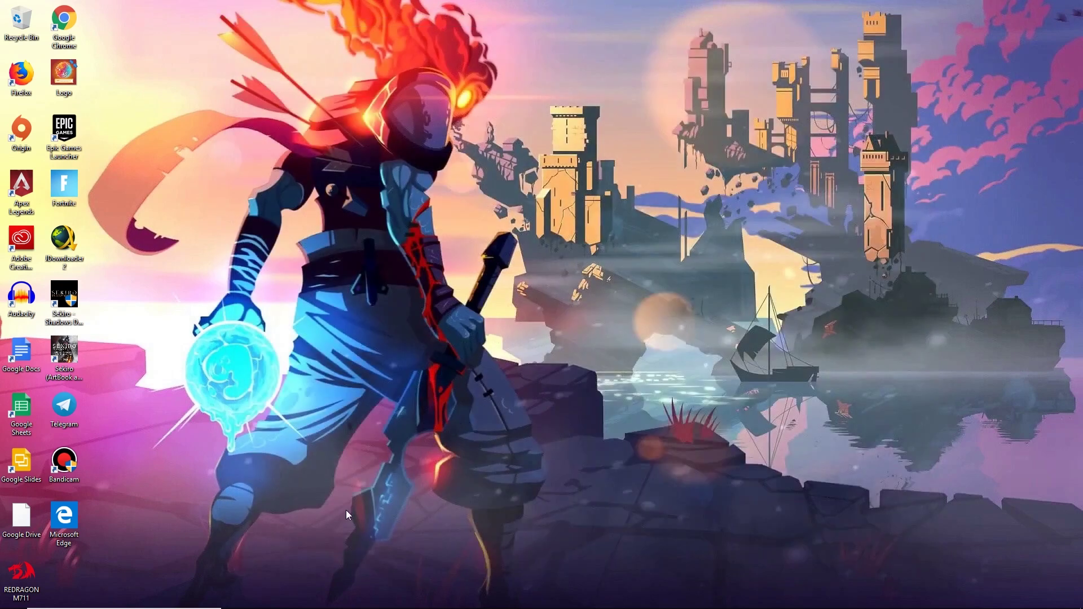
# Search Windows for "sto", open the Storage settings and show the storage usage breakdown of drive C:.
pyautogui.moveTo(265, 606)
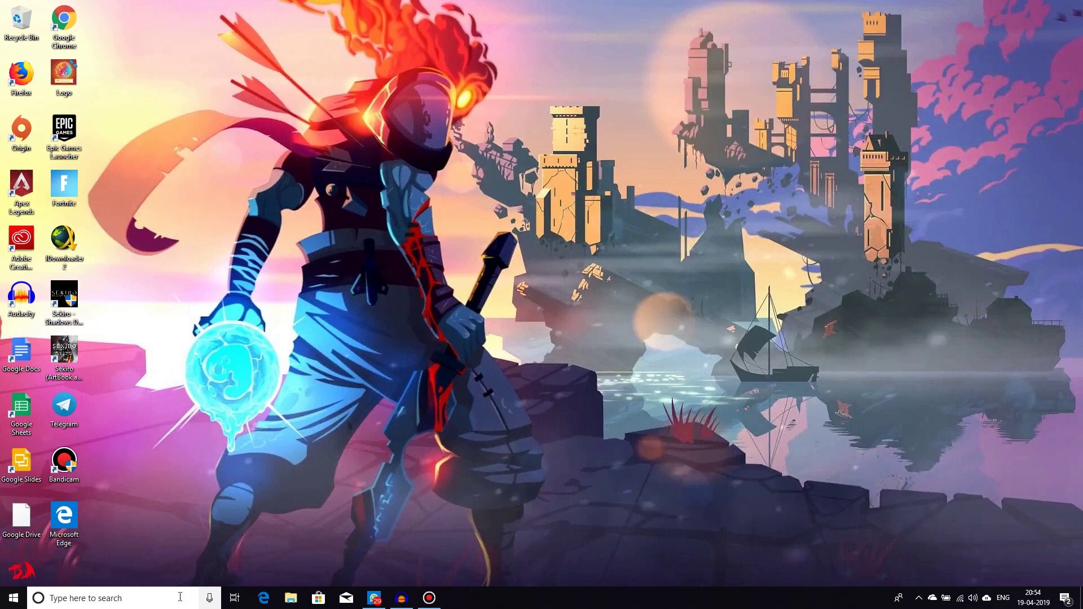
pyautogui.click(151, 597)
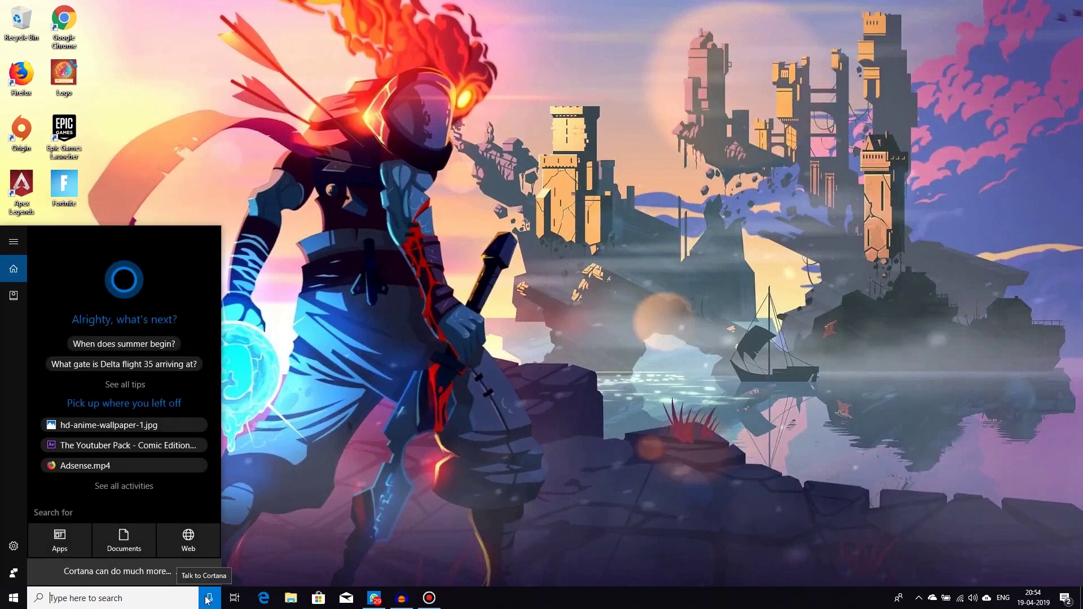
pyautogui.write('sto')
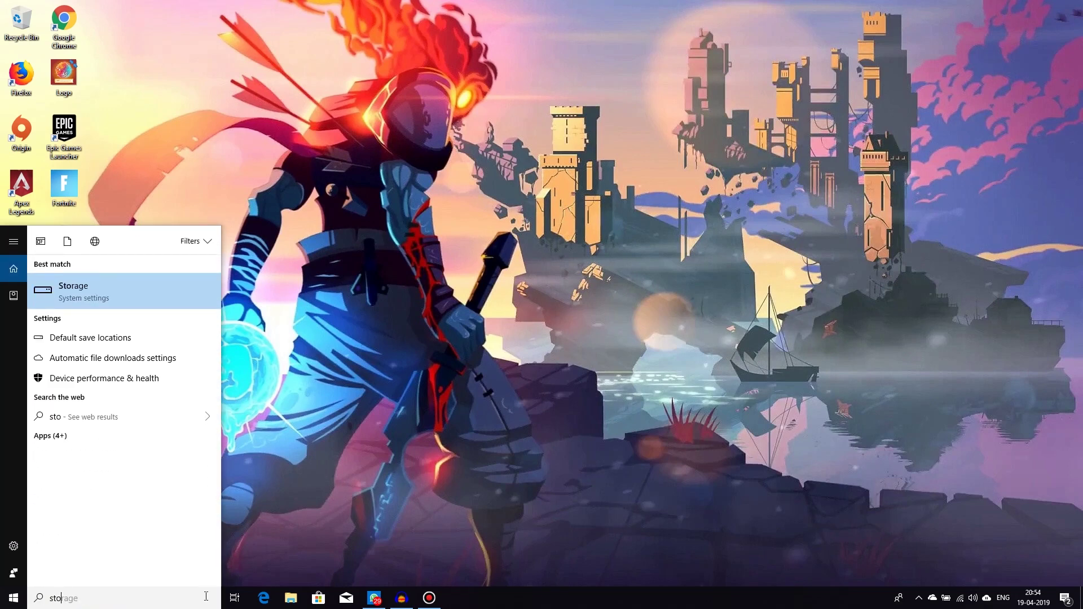
pyautogui.click(129, 288)
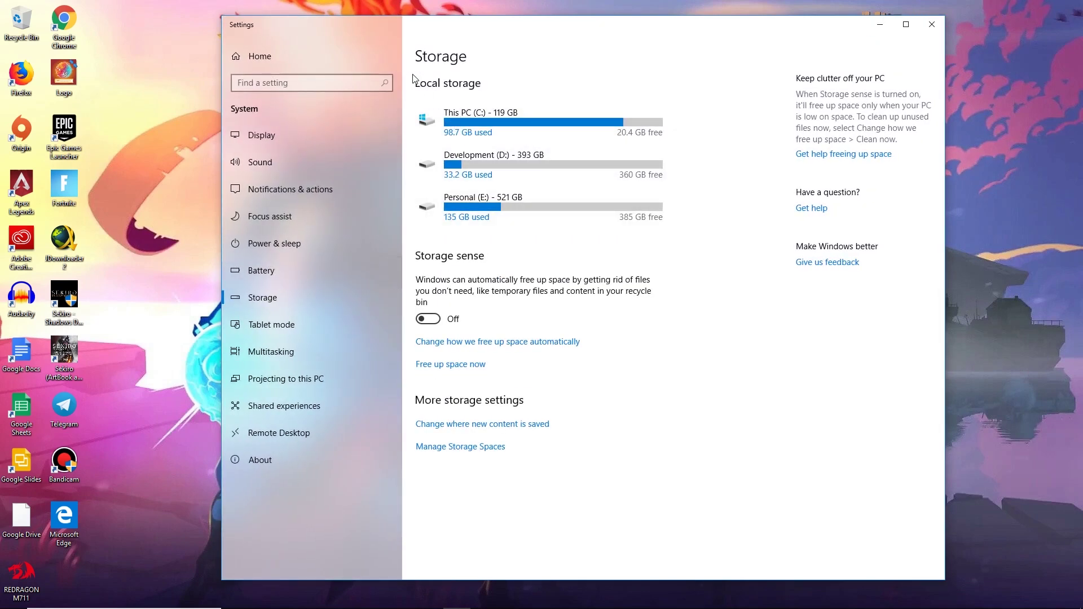
pyautogui.click(488, 123)
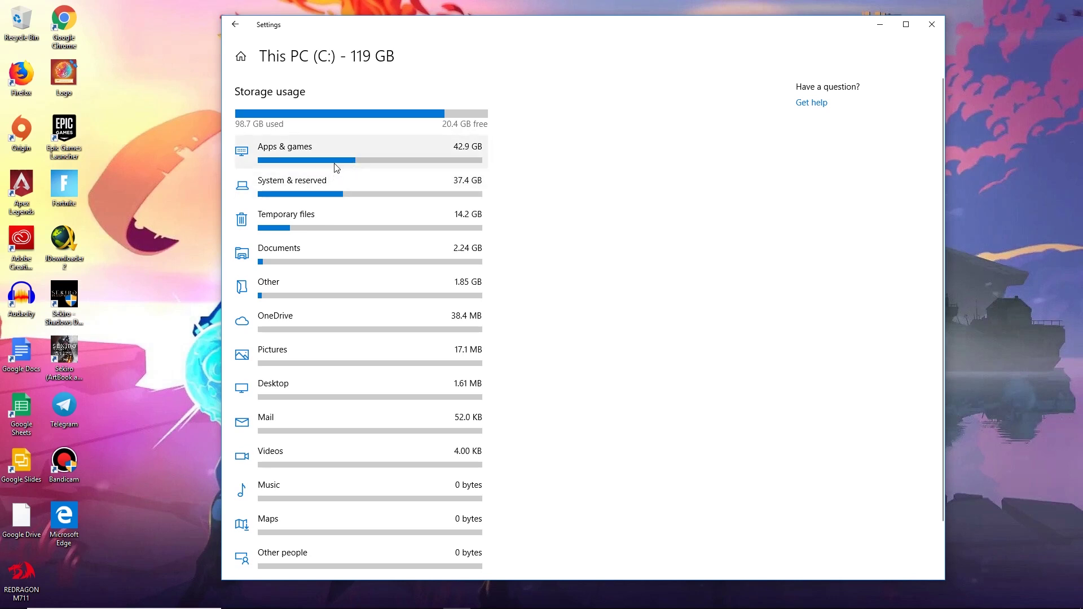
pyautogui.click(235, 26)
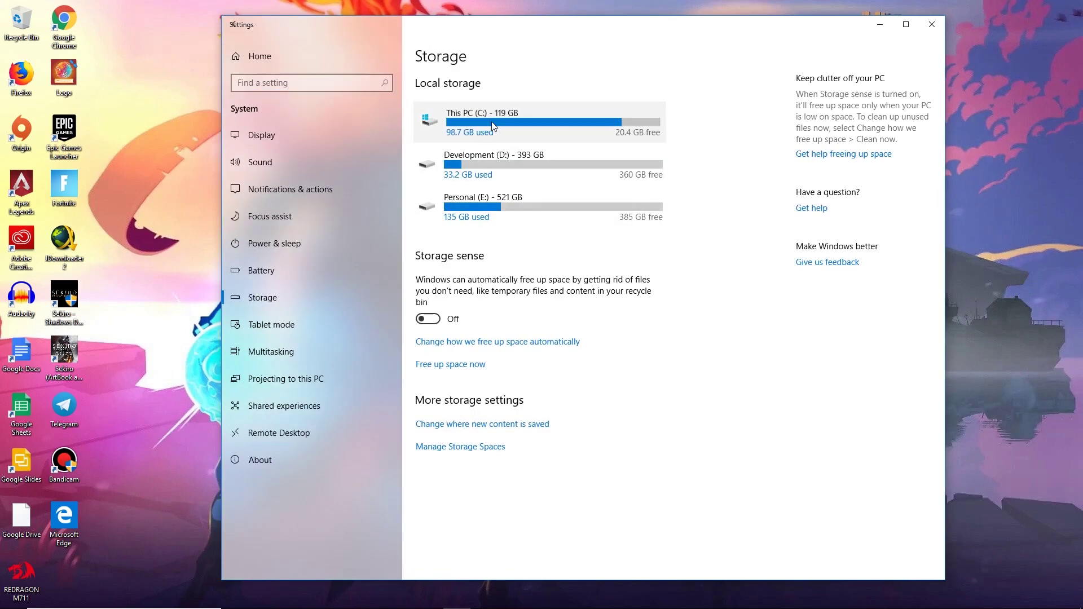
pyautogui.click(492, 125)
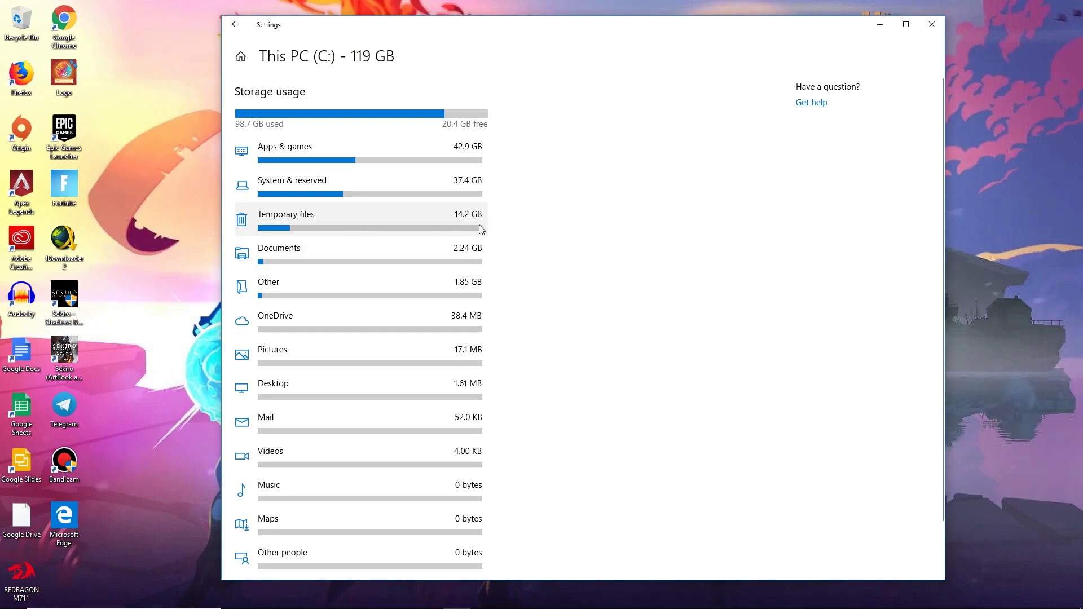
# Examine the removable items listed under Temporary files for drive C:, and return to the storage usage overview.
pyautogui.click(354, 225)
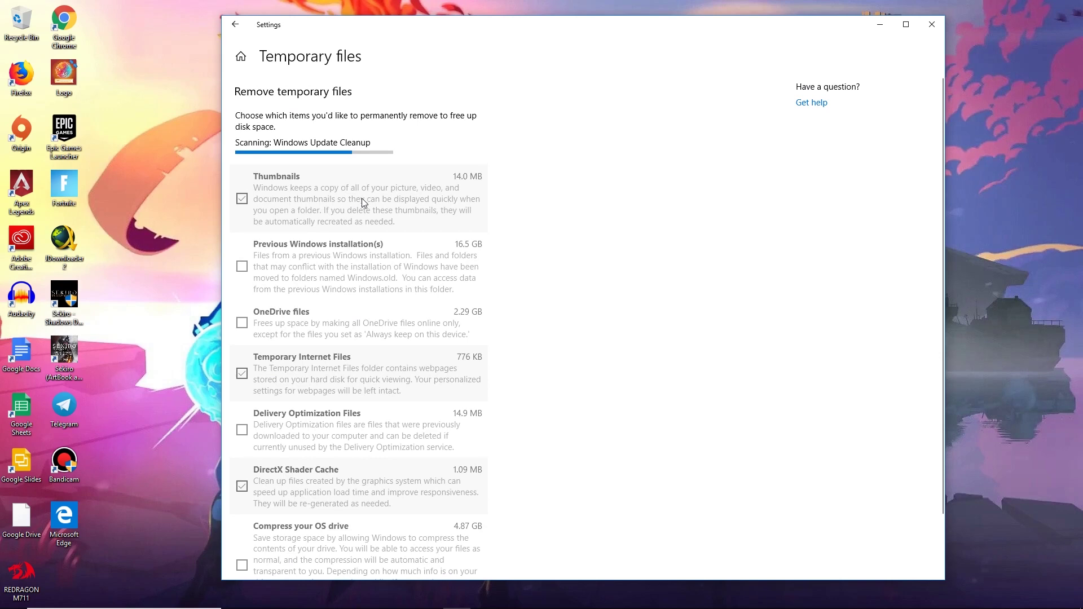
pyautogui.scroll(-2, 348, 402)
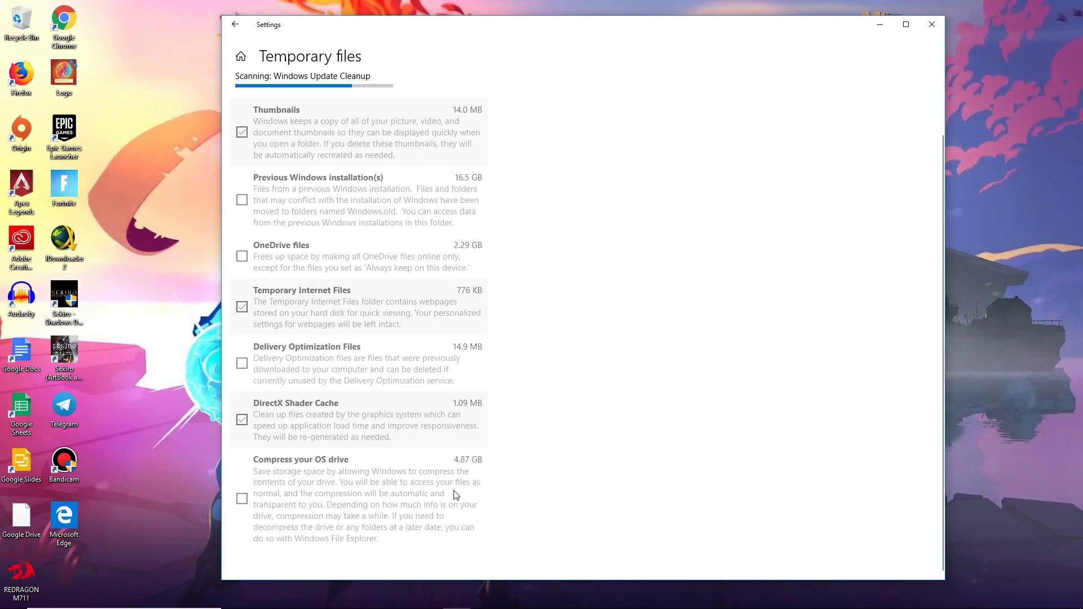
pyautogui.scroll(-2, 489, 519)
pyautogui.scroll(-2, 488, 508)
pyautogui.scroll(4, 468, 338)
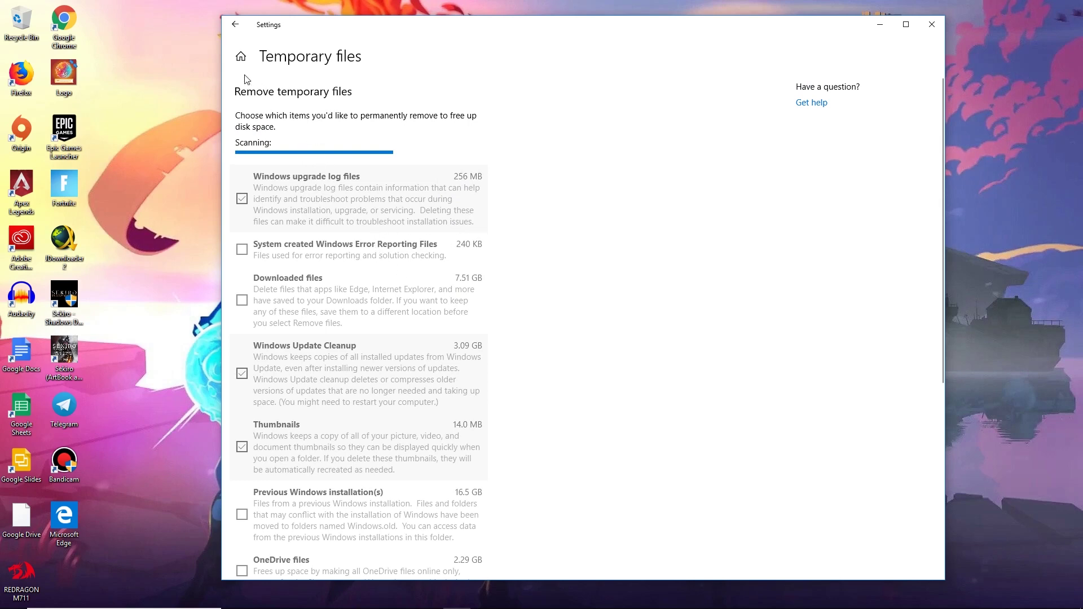
pyautogui.click(230, 29)
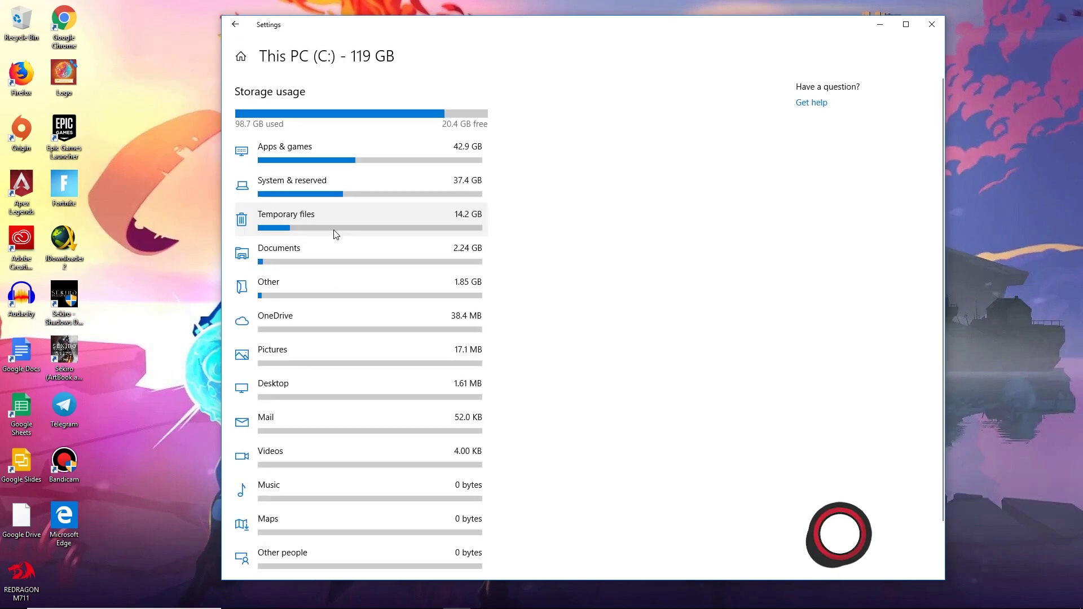
# Review the System & reserved details and the remaining storage categories of drive C:, and close Settings.
pyautogui.click(306, 192)
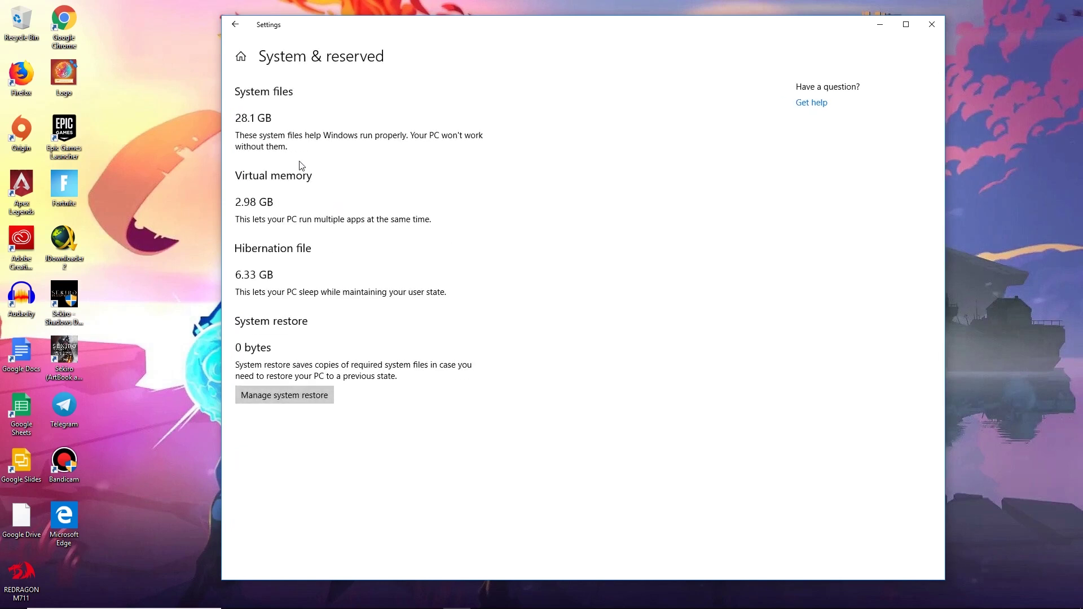
pyautogui.click(235, 24)
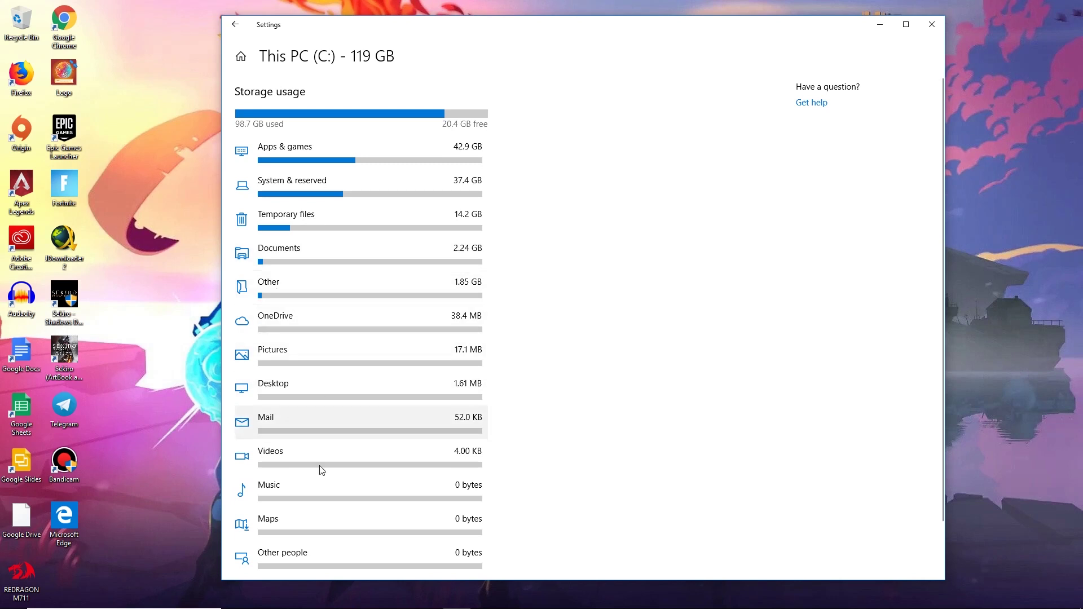
pyautogui.scroll(-2, 310, 515)
pyautogui.scroll(2, 315, 394)
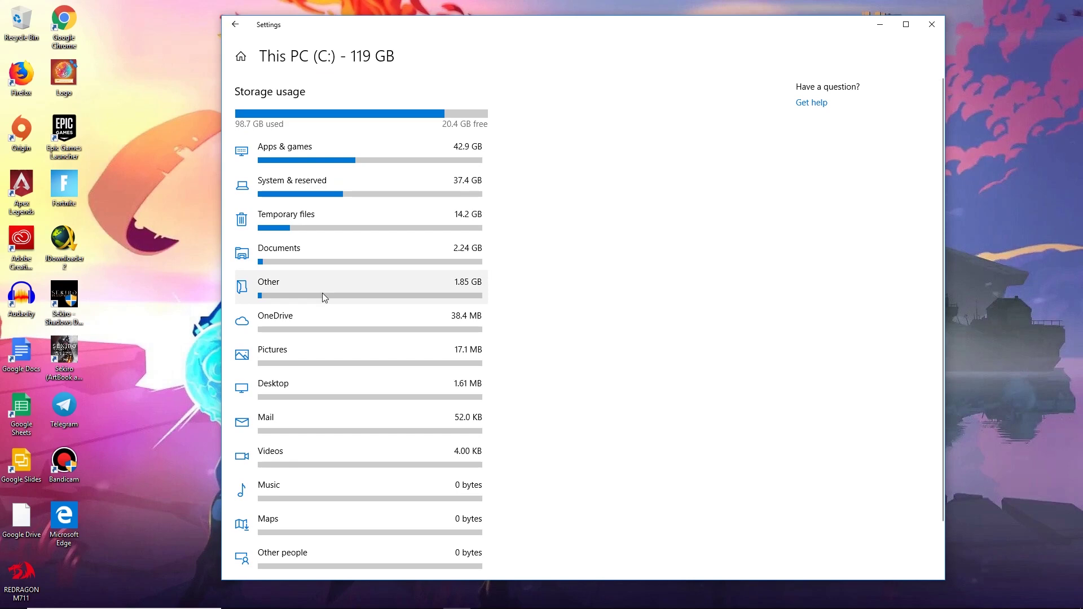
pyautogui.click(234, 24)
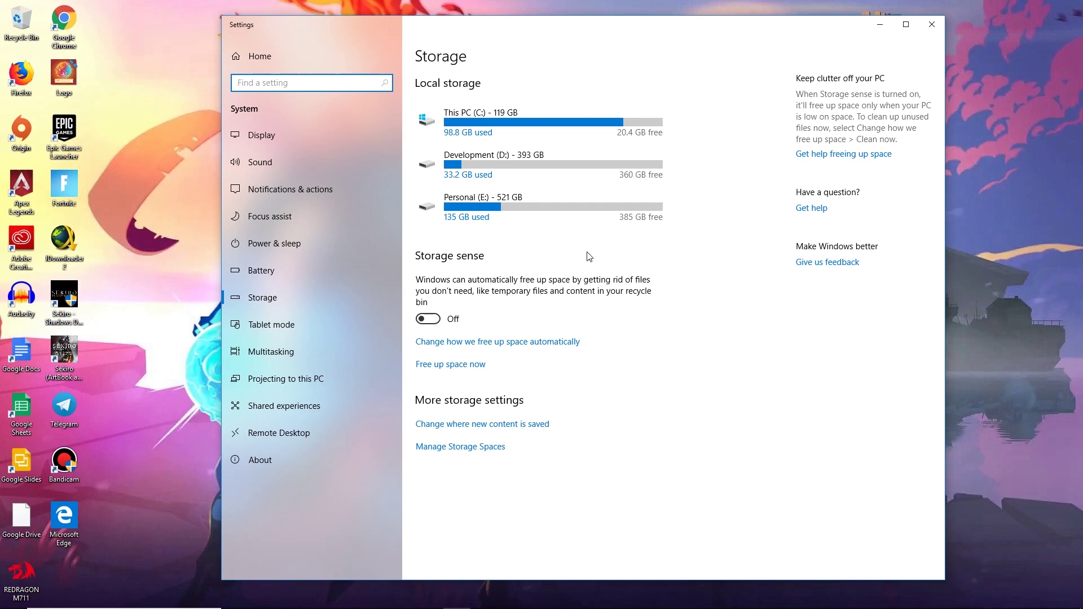
pyautogui.click(928, 28)
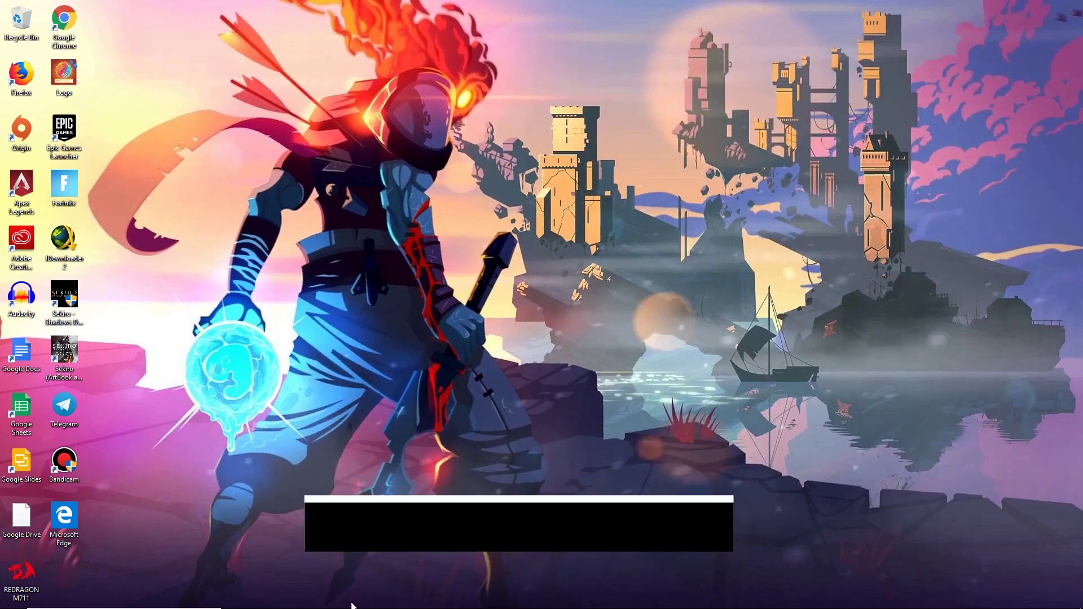
# Search Windows for "regedit" and open the Registry Editor.
pyautogui.moveTo(356, 607)
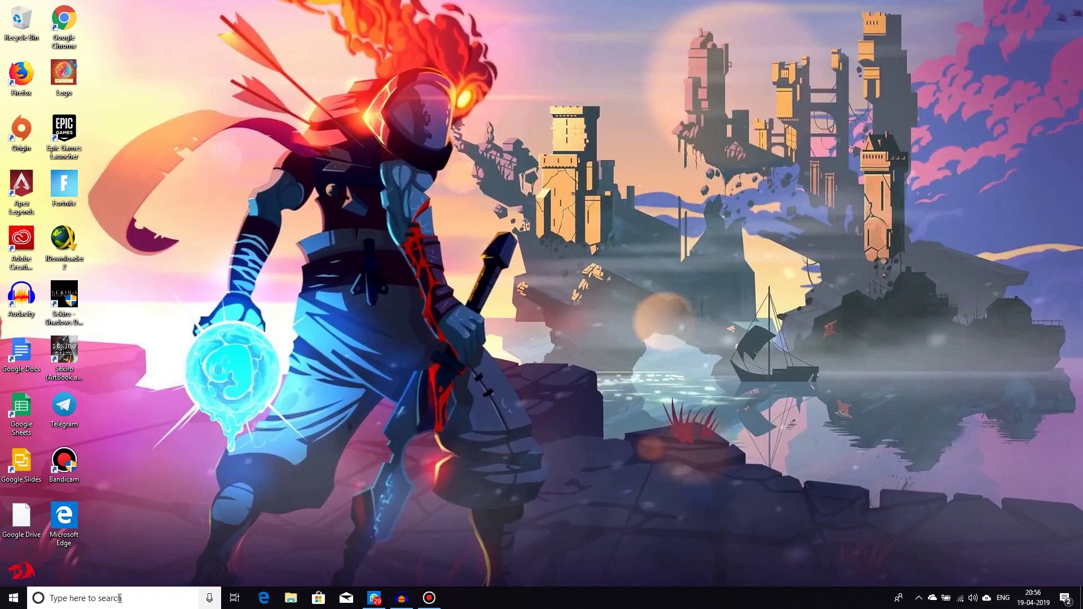
pyautogui.click(82, 598)
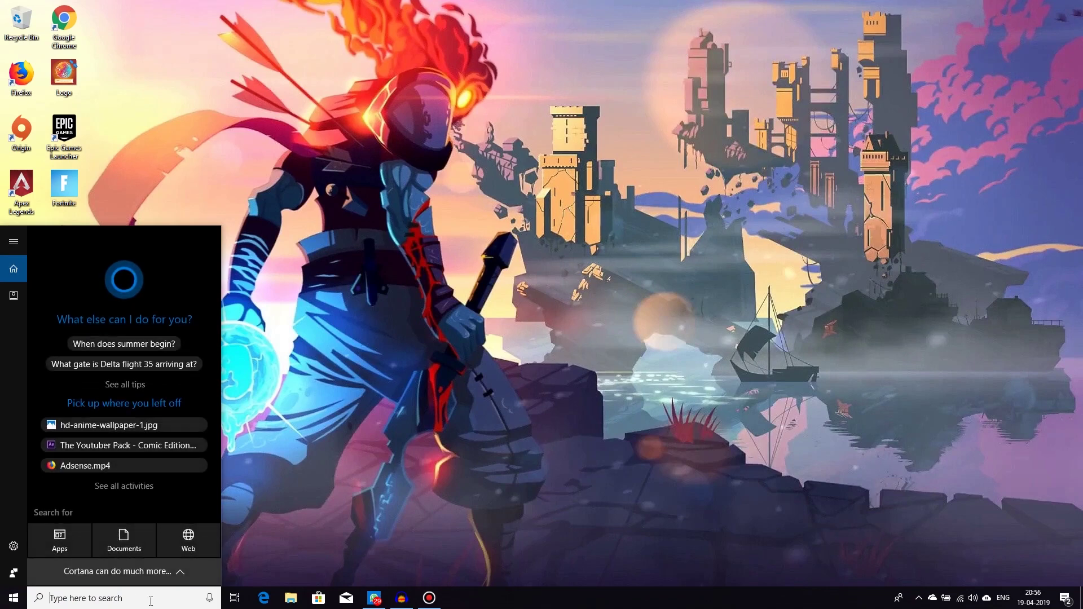
pyautogui.write('re')
pyautogui.write('g')
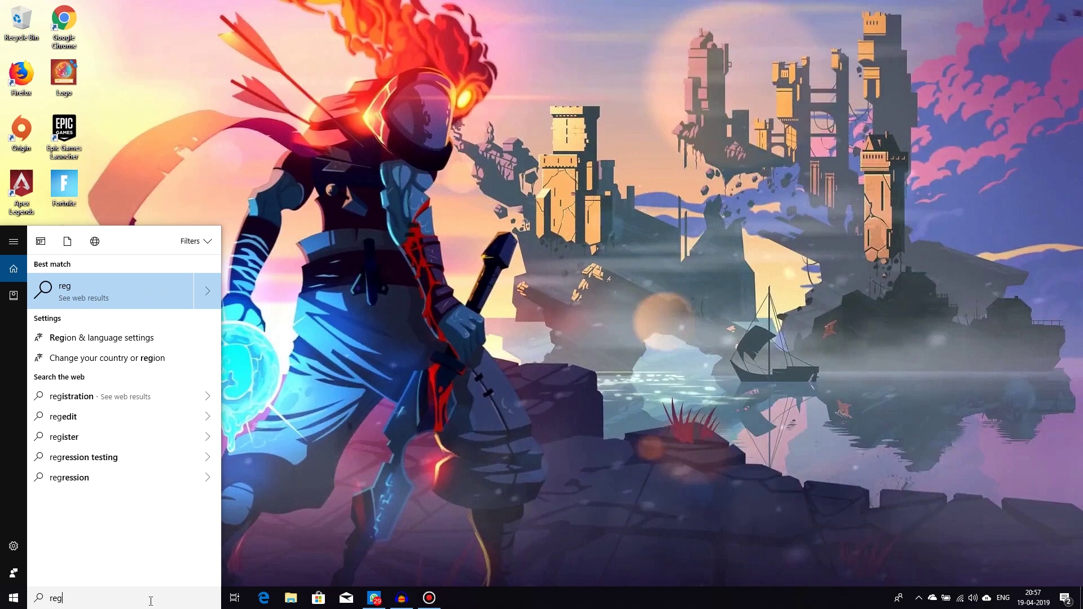
pyautogui.write('d')
pyautogui.press('BackSpace')
pyautogui.write('edit')
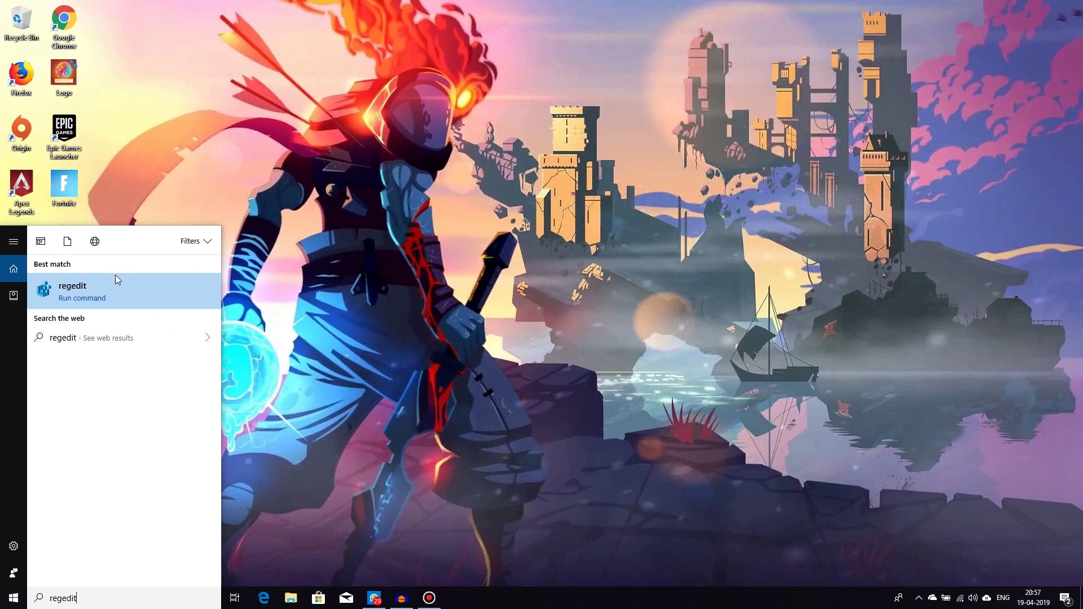
pyautogui.click(96, 289)
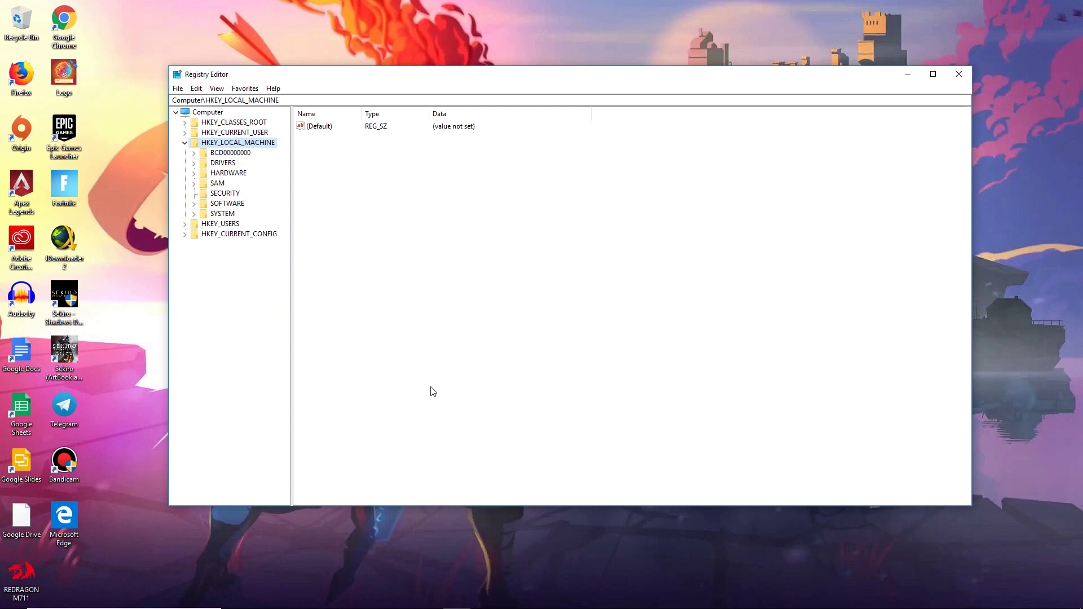
# Expand the SOFTWARE key under HKEY_LOCAL_MACHINE and its Microsoft subkey in the registry tree.
pyautogui.moveTo(313, 79); pyautogui.dragTo(336, 62)
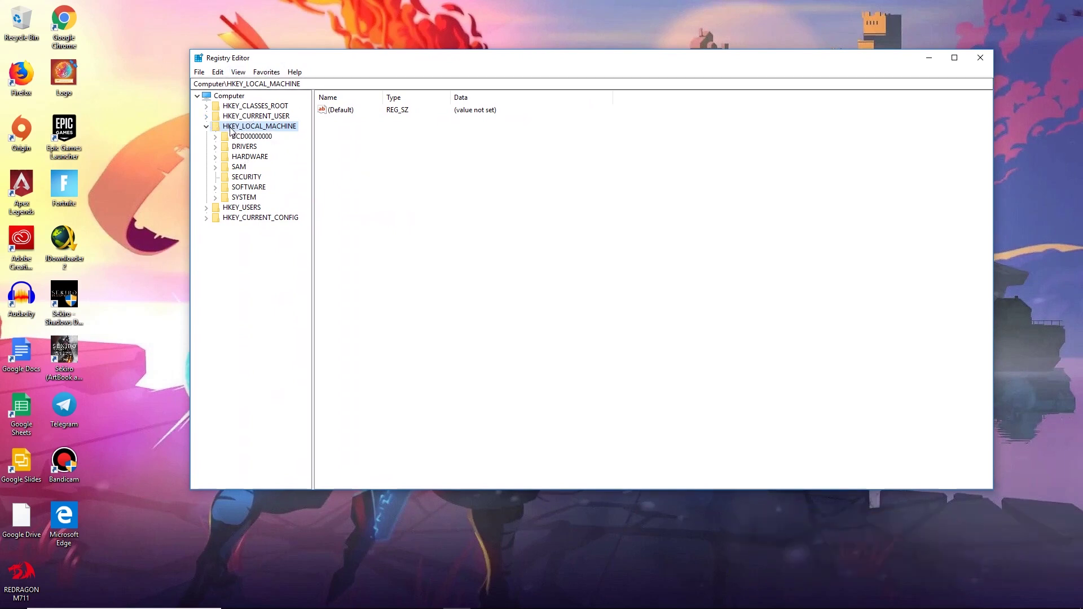
pyautogui.click(245, 187)
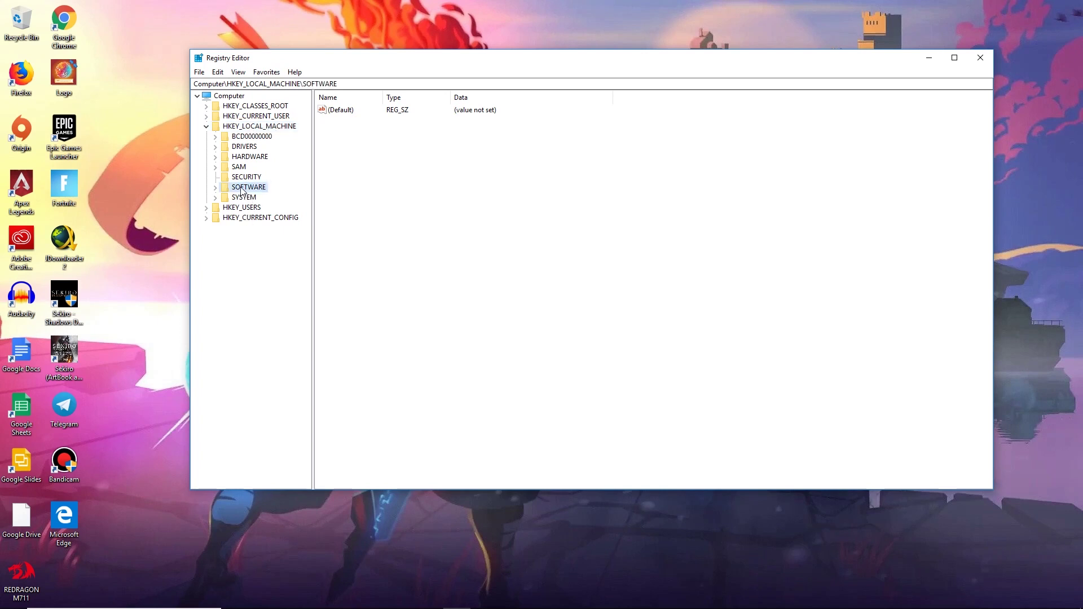
pyautogui.doubleClick(241, 189)
pyautogui.scroll(-1, 262, 251)
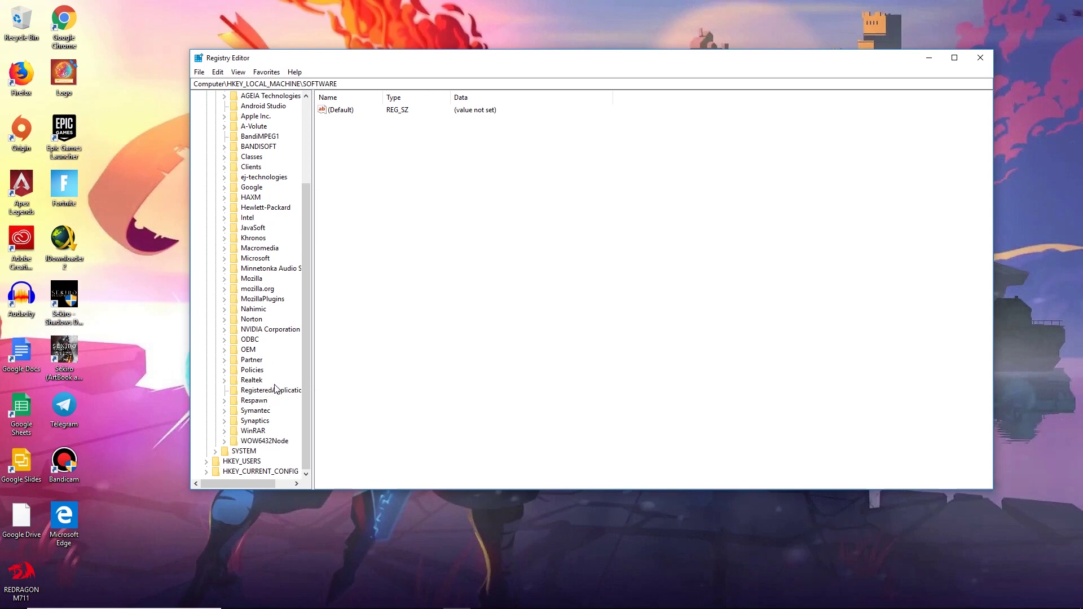
pyautogui.doubleClick(260, 259)
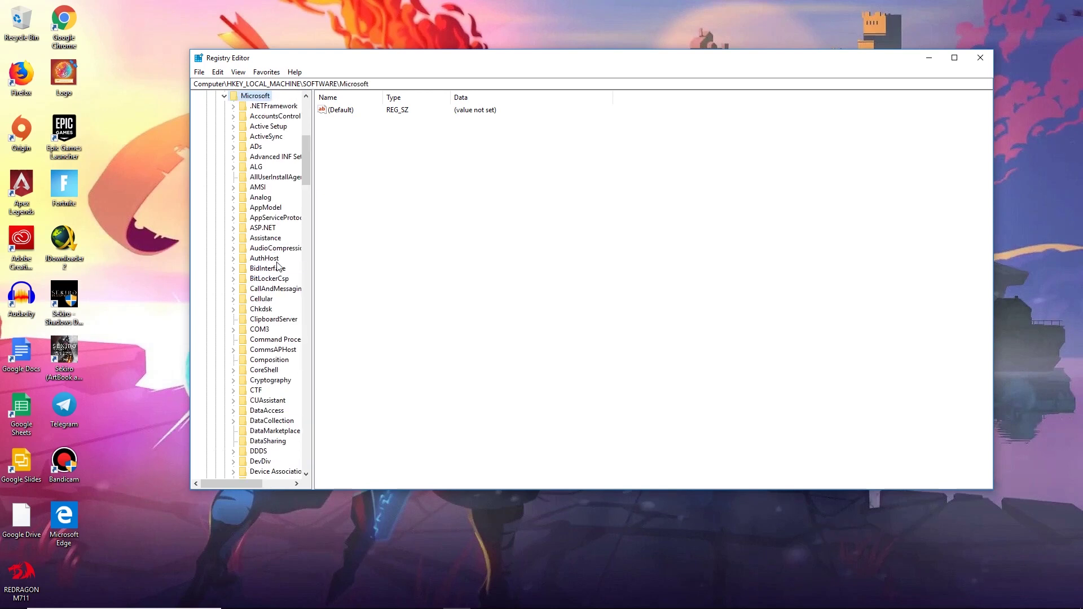
# Expand the Windows key under Microsoft and select its CurrentVersion subkey to show its values.
pyautogui.scroll(-20, 275, 118)
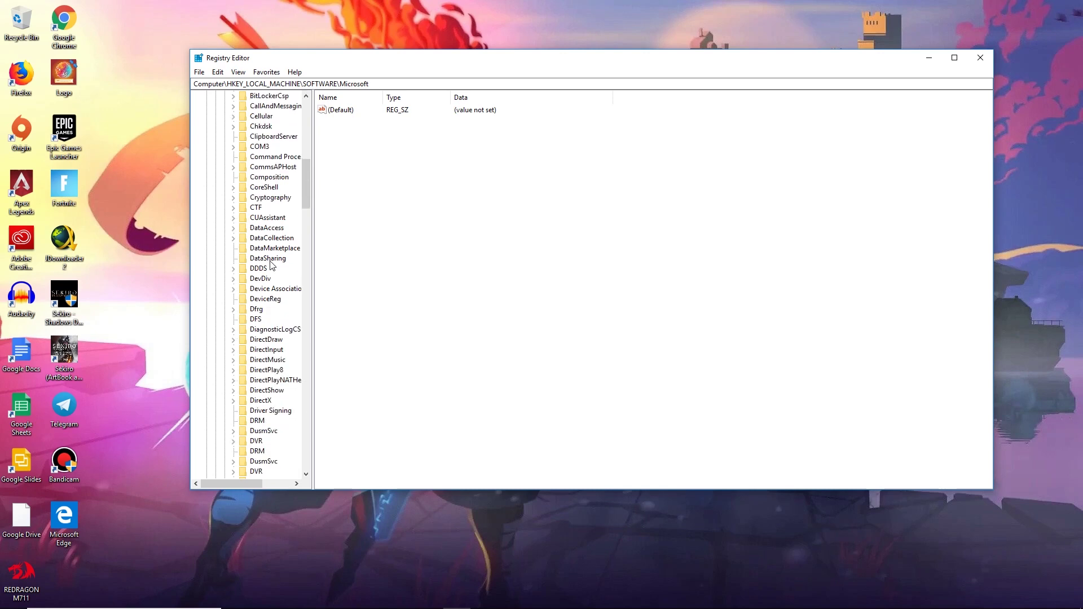
pyautogui.scroll(-19, 297, 403)
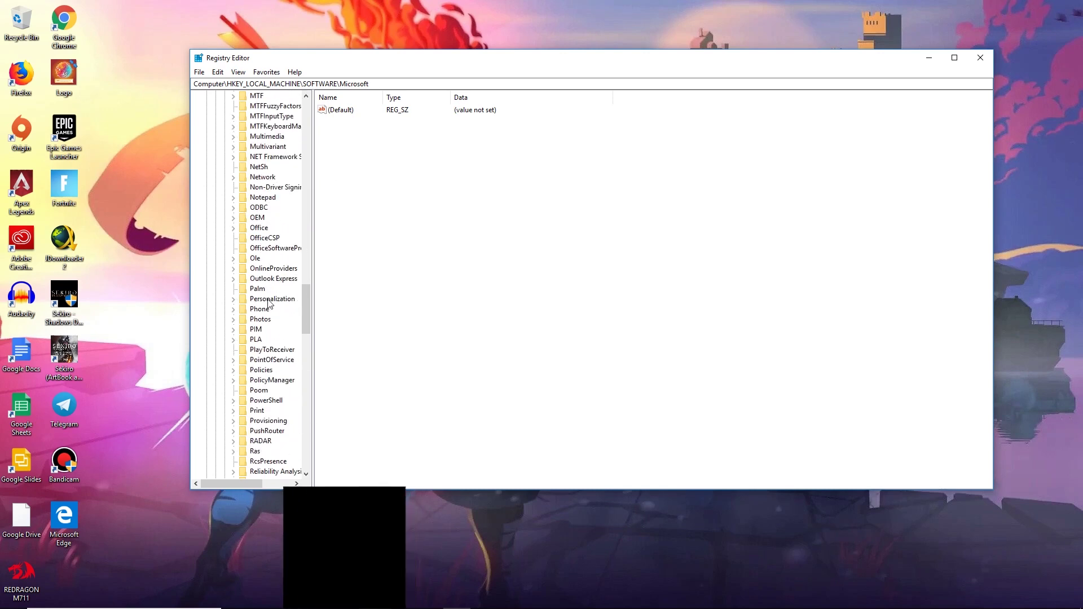
pyautogui.scroll(-6, 268, 298)
pyautogui.scroll(-14, 268, 299)
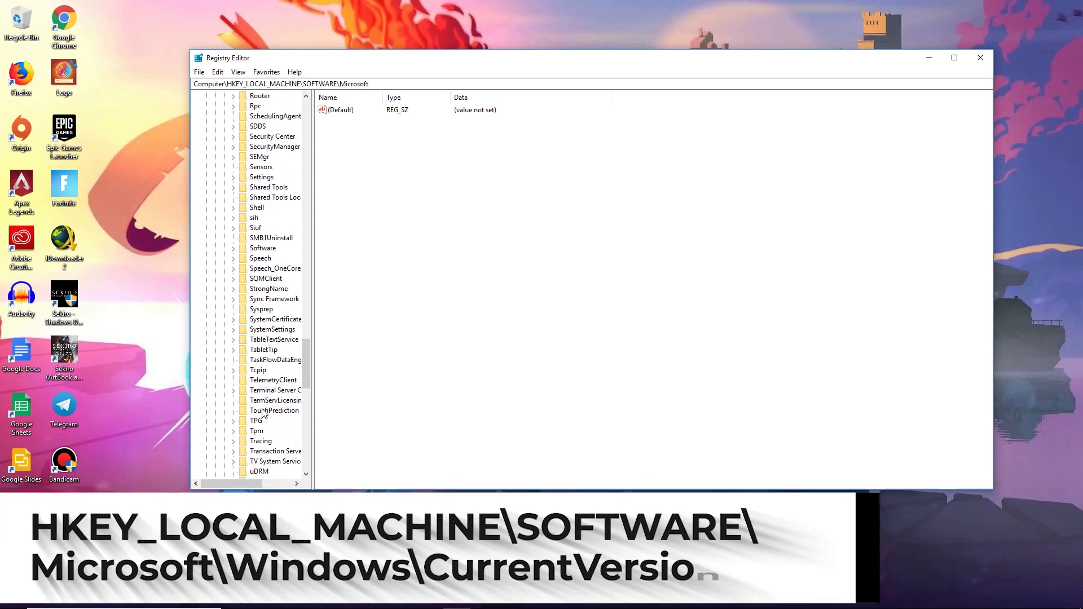
pyautogui.scroll(-4, 270, 451)
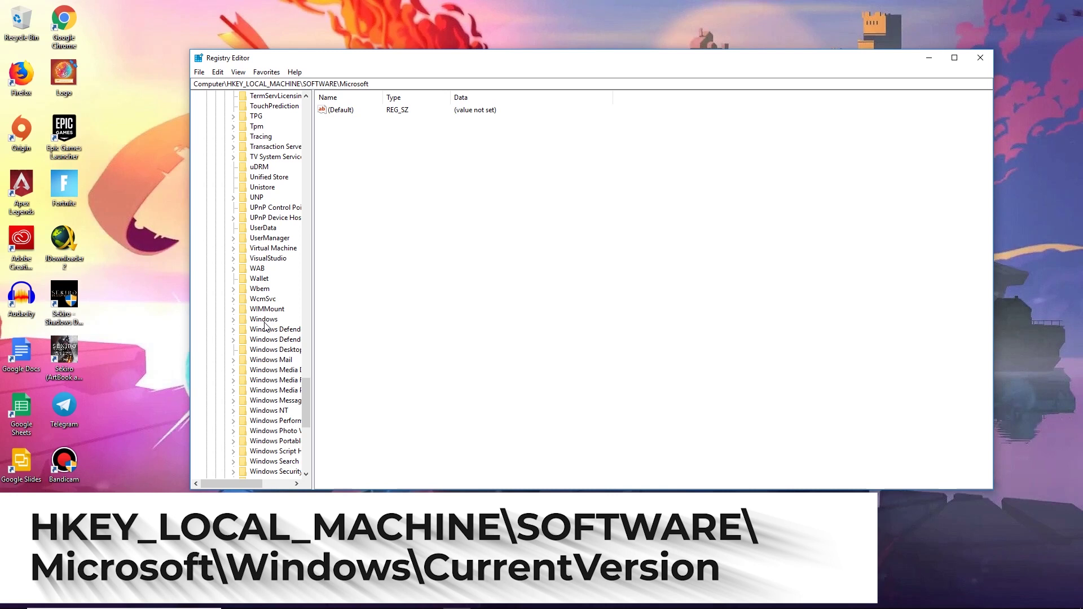
pyautogui.click(262, 322)
pyautogui.doubleClick(264, 320)
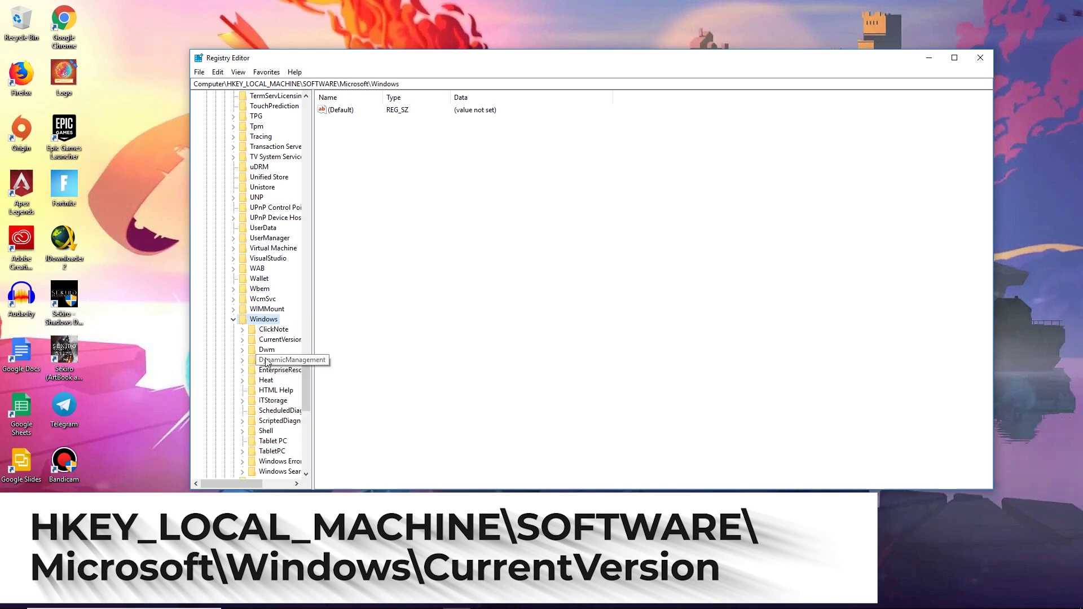
pyautogui.scroll(-2, 270, 322)
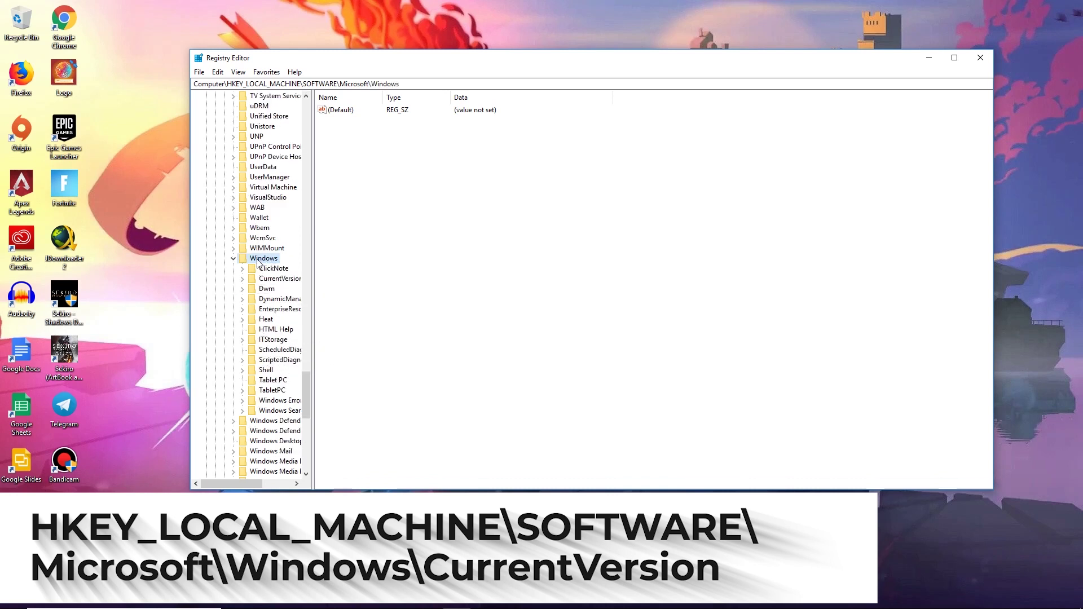
pyautogui.click(282, 280)
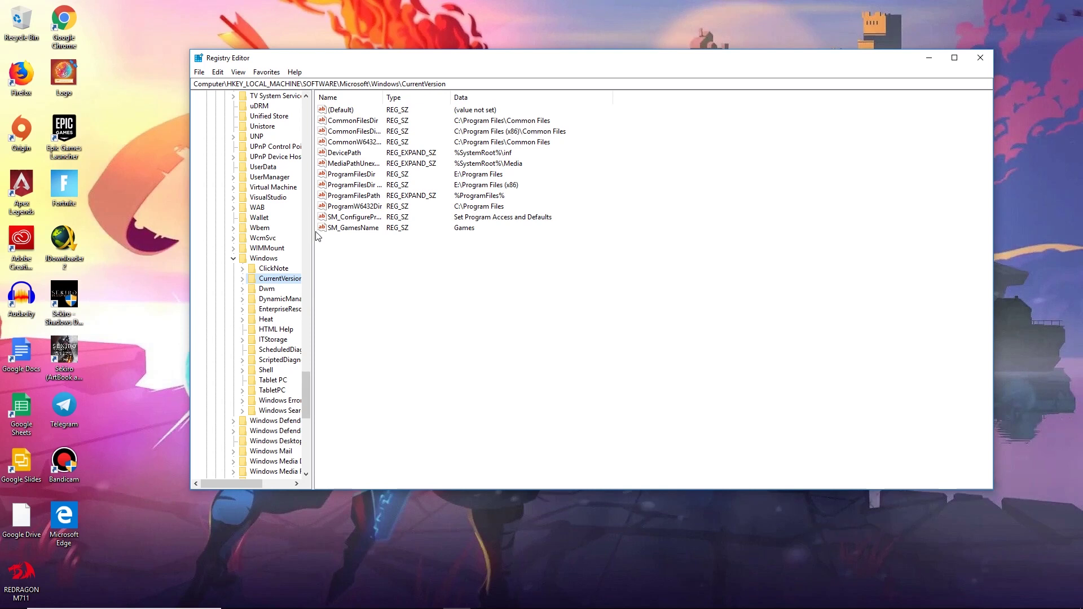
# Open the ProgramFilesDir value of the CurrentVersion key for editing and select its data.
pyautogui.click(347, 175)
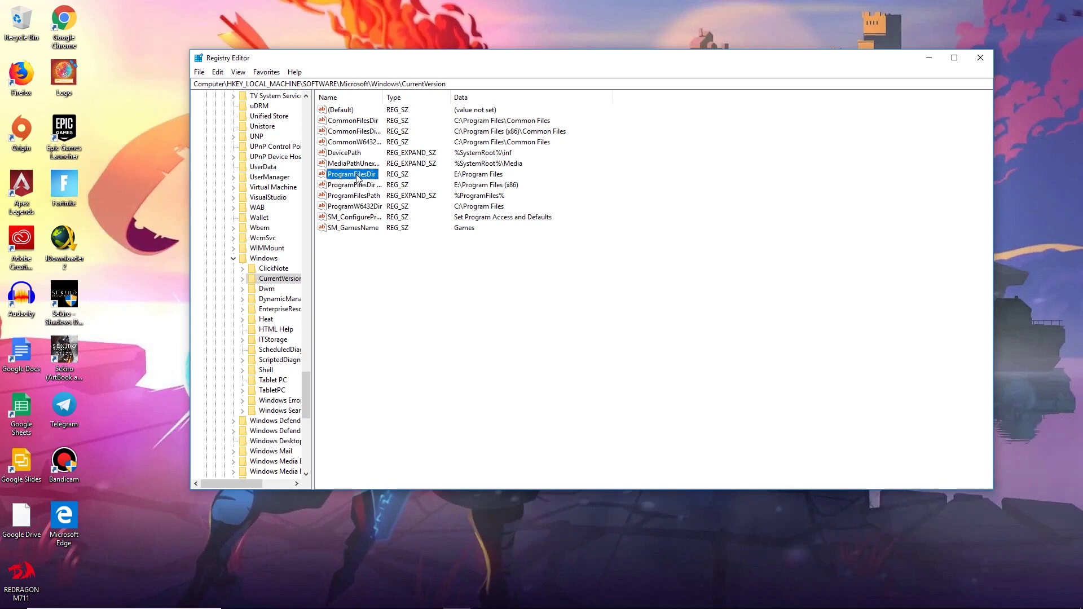
pyautogui.doubleClick(356, 178)
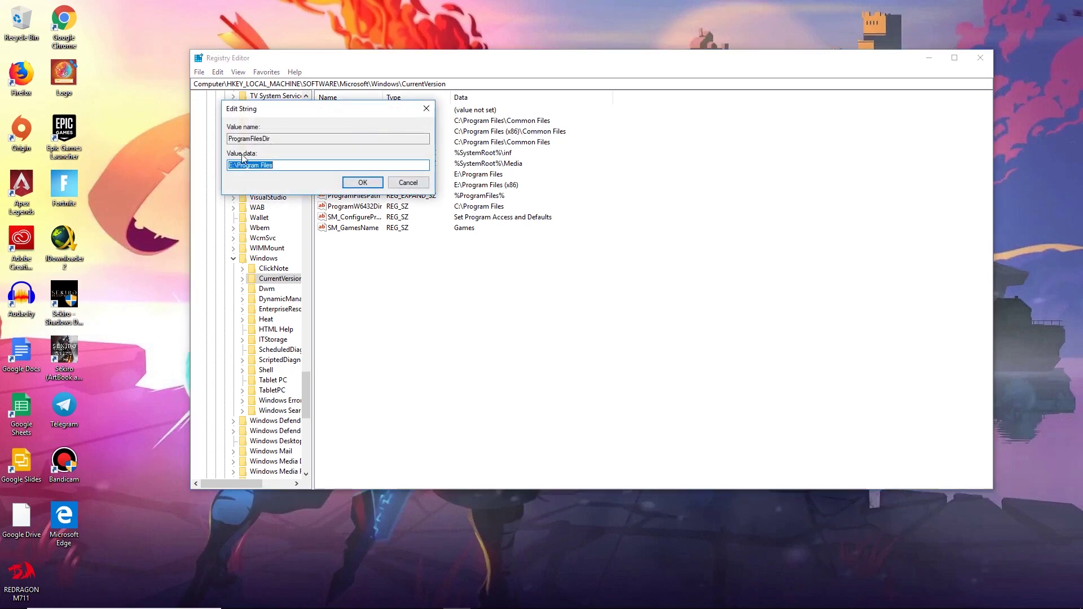
pyautogui.moveTo(289, 166); pyautogui.dragTo(192, 165)
# Switch to File Explorer, open the Program Files folder on drive Personal (E:) and copy its path.
pyautogui.moveTo(398, 605)
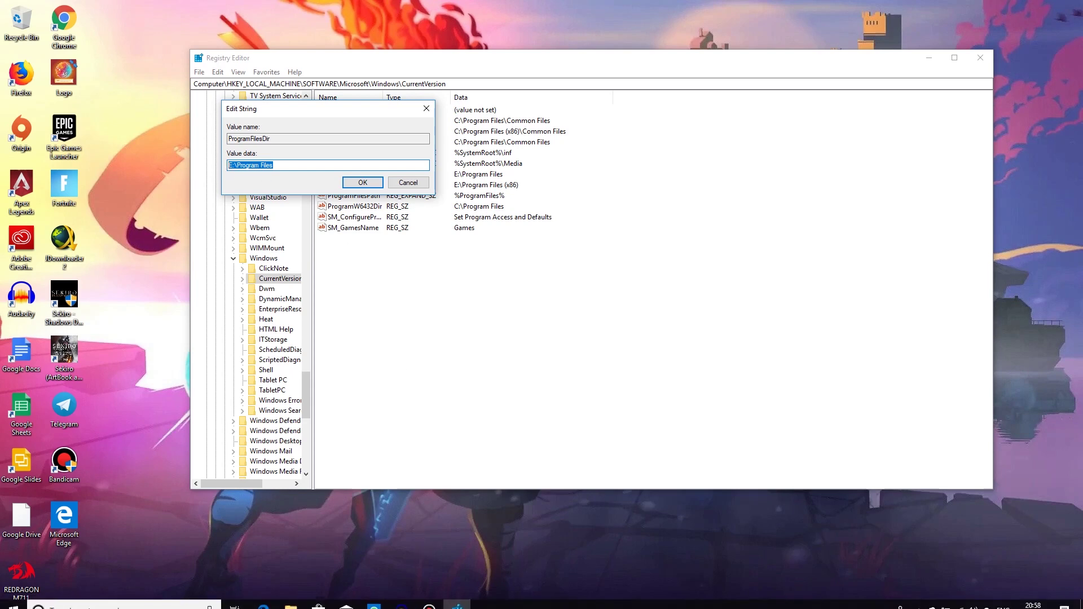
pyautogui.click(288, 603)
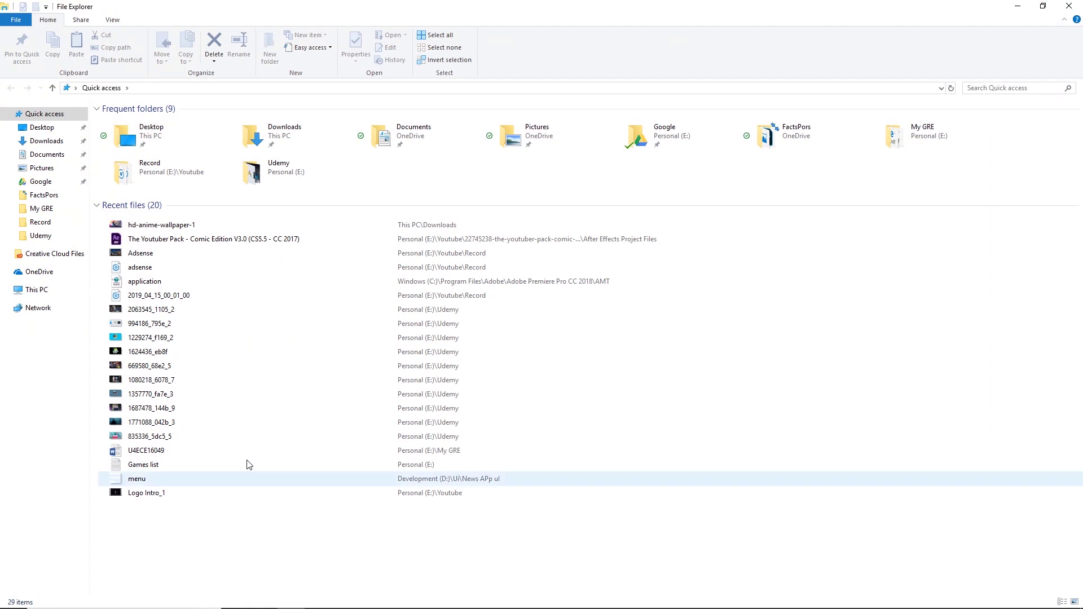
pyautogui.click(56, 290)
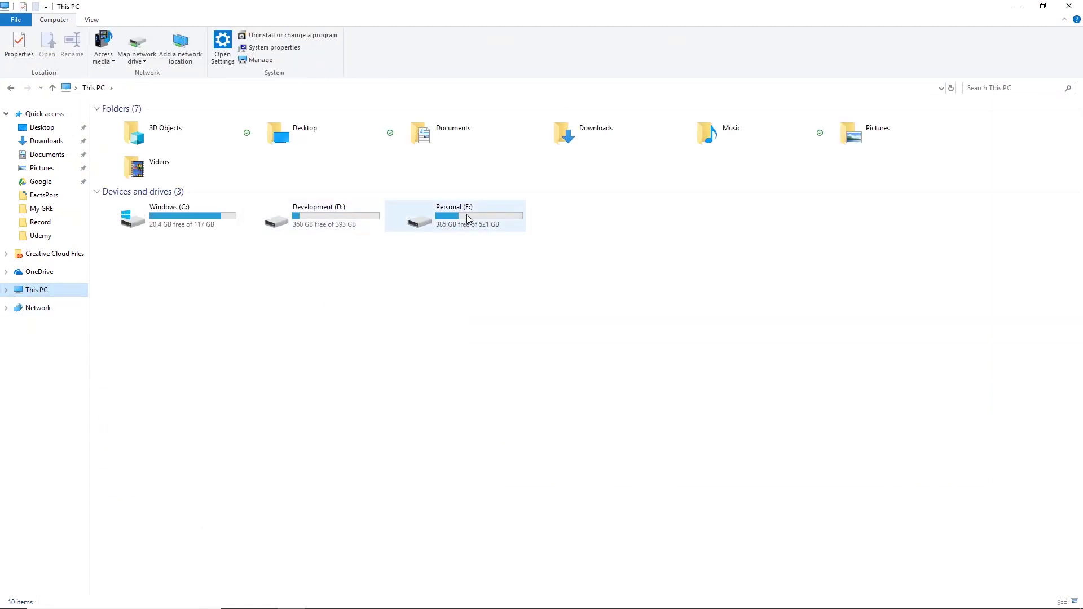
pyautogui.doubleClick(467, 219)
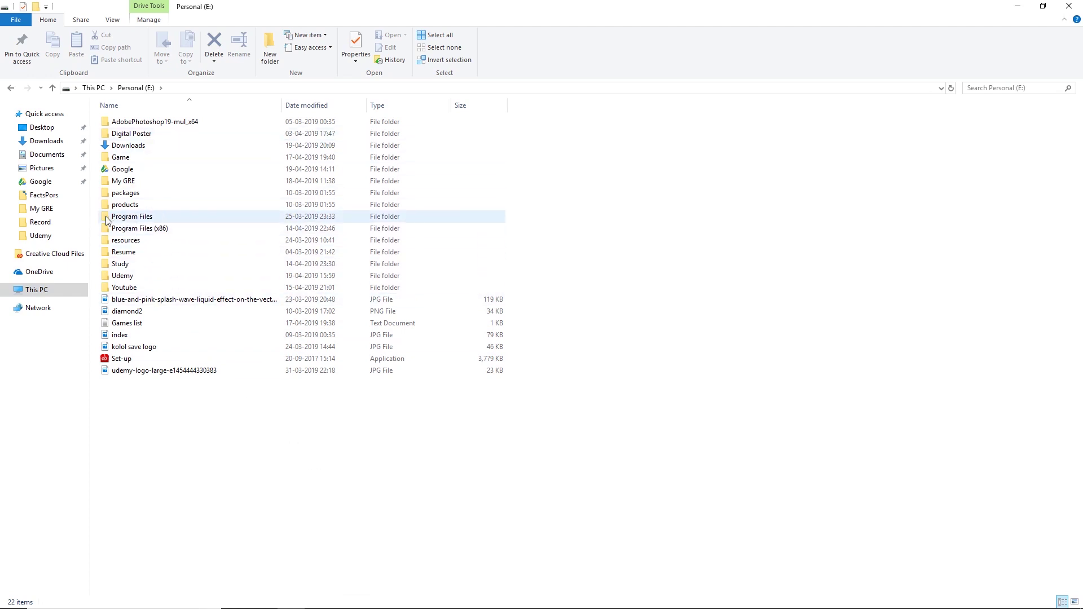
pyautogui.doubleClick(151, 219)
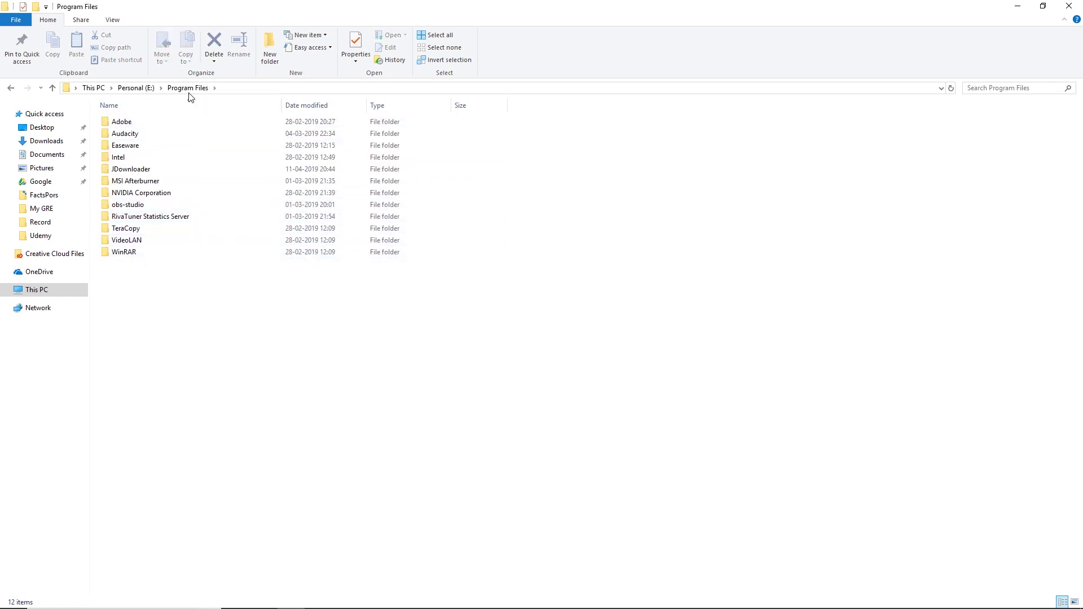
pyautogui.click(249, 88)
pyautogui.hotkey('ctrl', 'c')
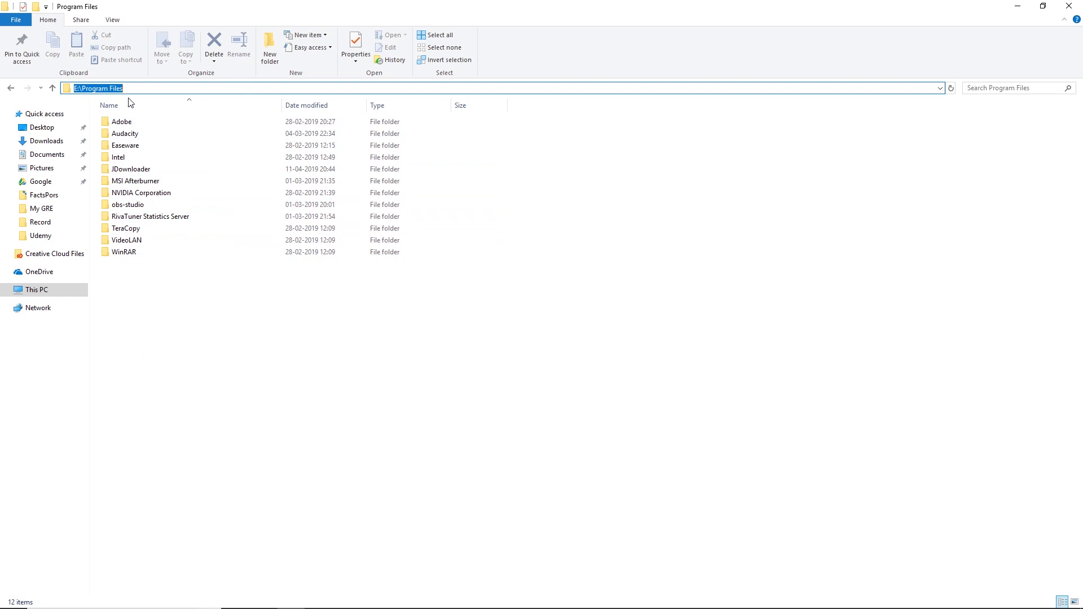
# Return to the Registry Editor and replace the ProgramFilesDir data with the copied path E:\Program Files.
pyautogui.click(457, 599)
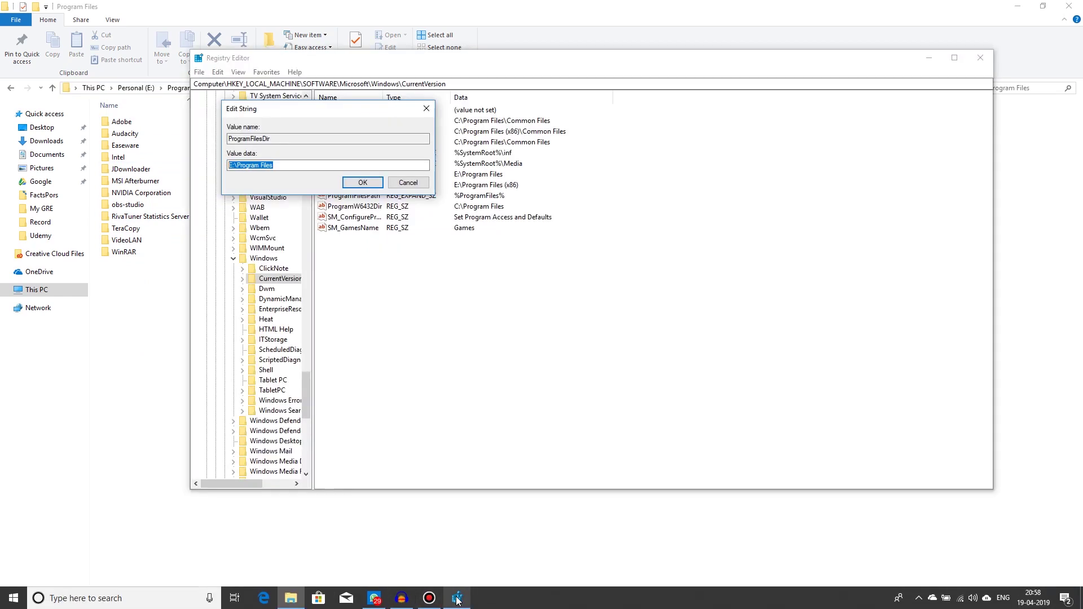
pyautogui.click(280, 164)
pyautogui.hotkey('ctrl', 'v')
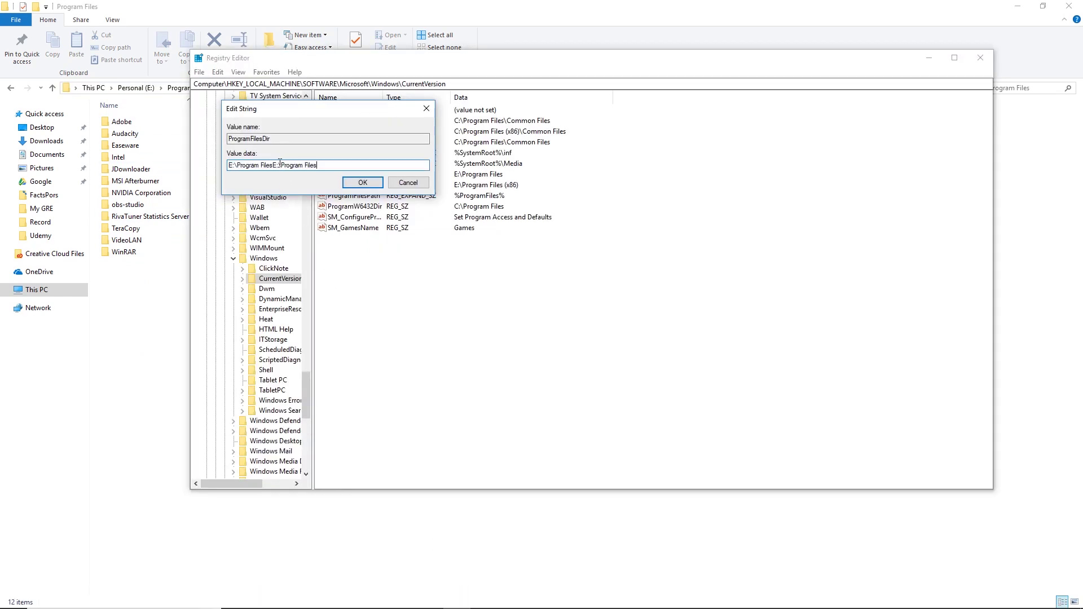
pyautogui.hotkey('ctrl', 'a')
pyautogui.press('BackSpace')
pyautogui.hotkey('ctrl', 'v')
pyautogui.click(362, 183)
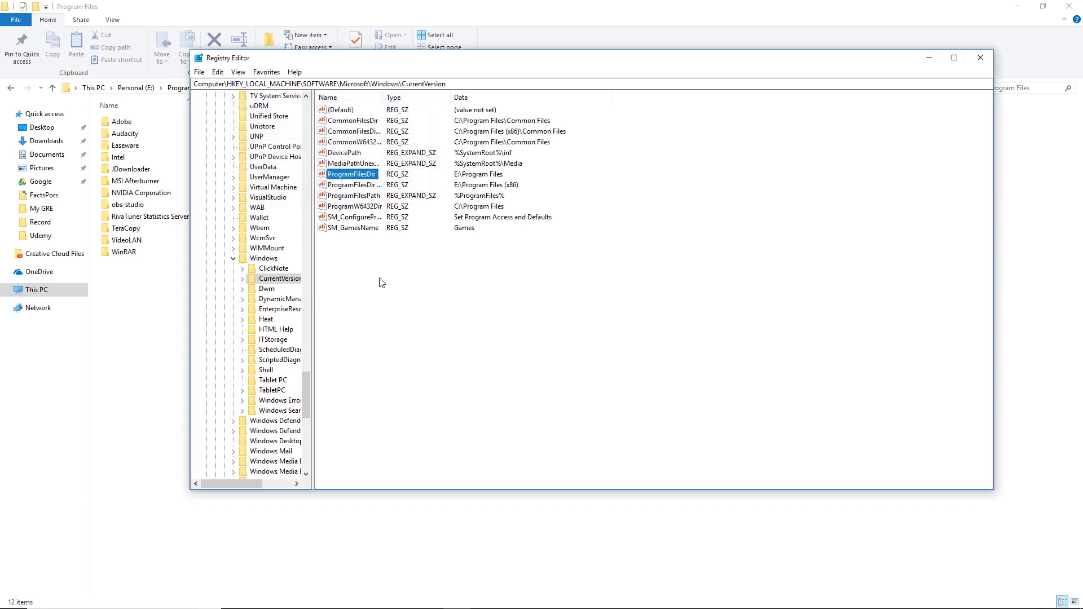
# Open the ProgramFilesDir (x86) value for editing and browse to Program Files (x86) on drive E: in File Explorer.
pyautogui.doubleClick(368, 187)
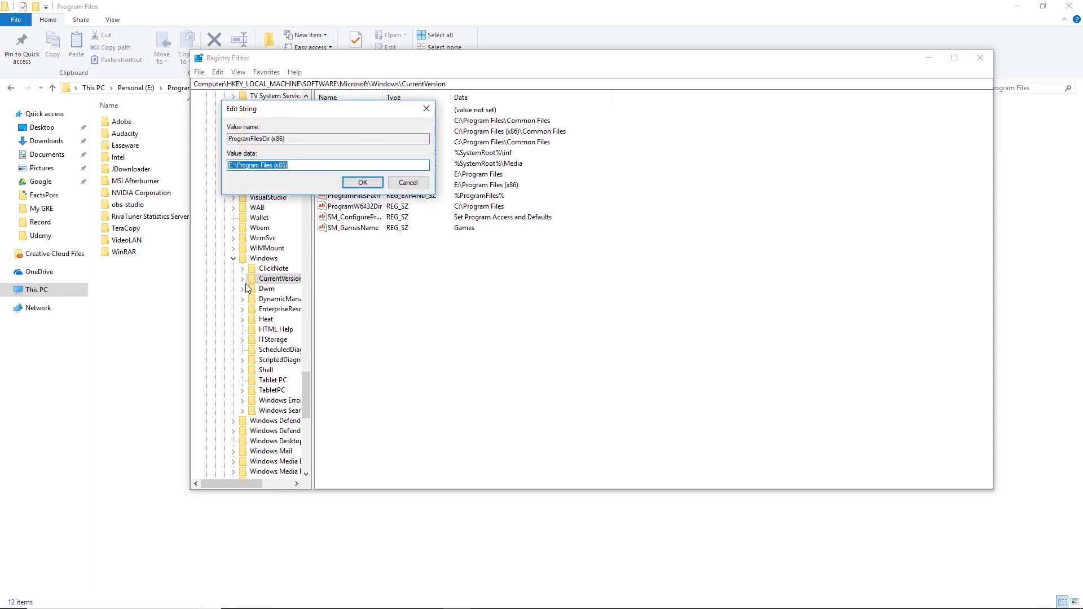
pyautogui.click(176, 345)
pyautogui.click(148, 89)
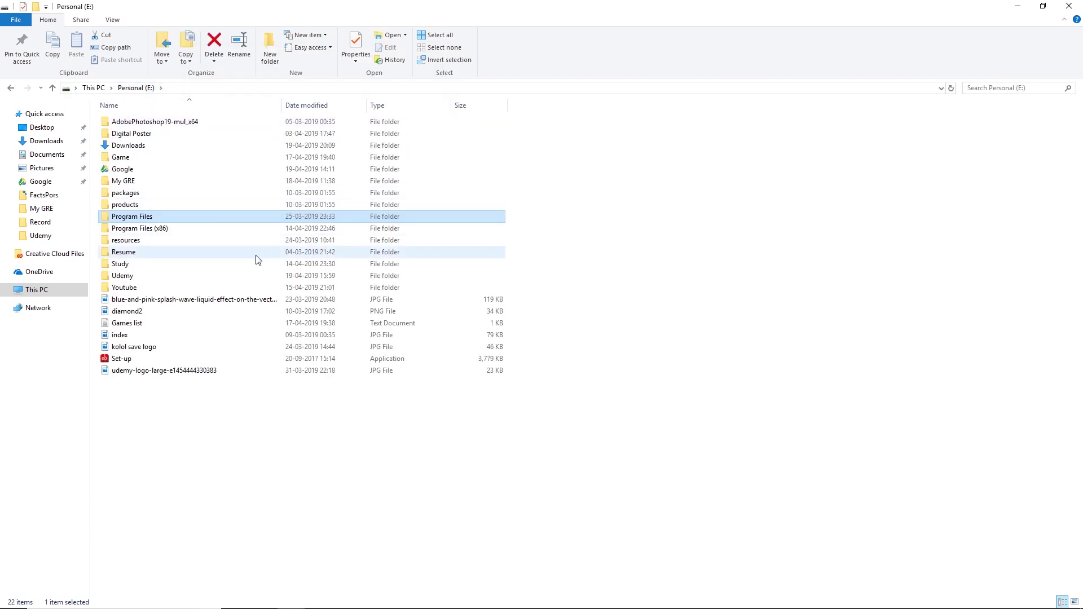
pyautogui.doubleClick(163, 230)
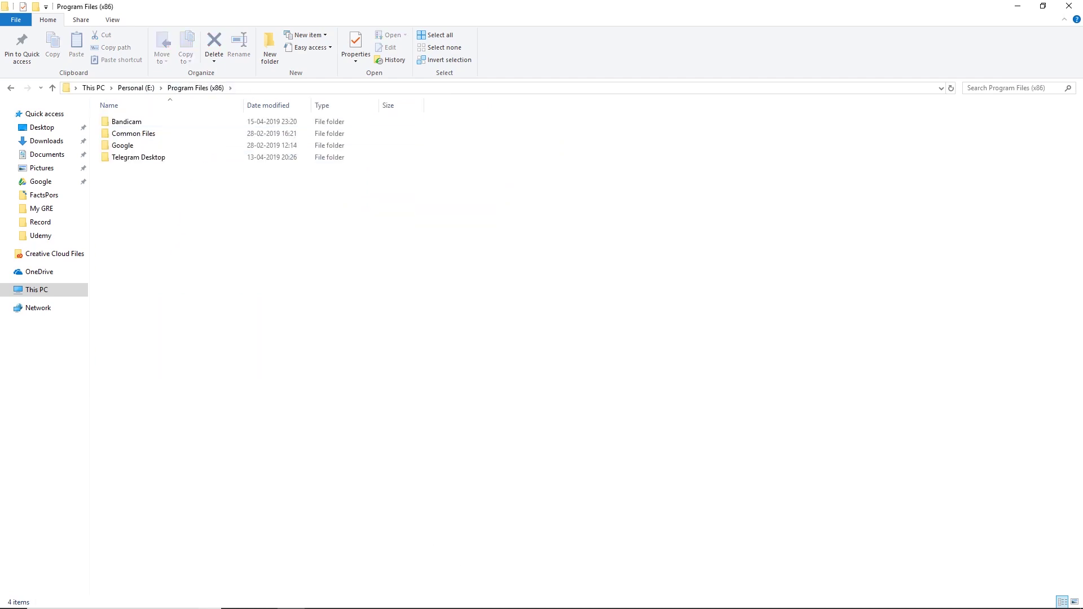
# Accept E:\Program Files (x86) as the ProgramFilesDir (x86) data, and close the Registry Editor and File Explorer.
pyautogui.click(457, 598)
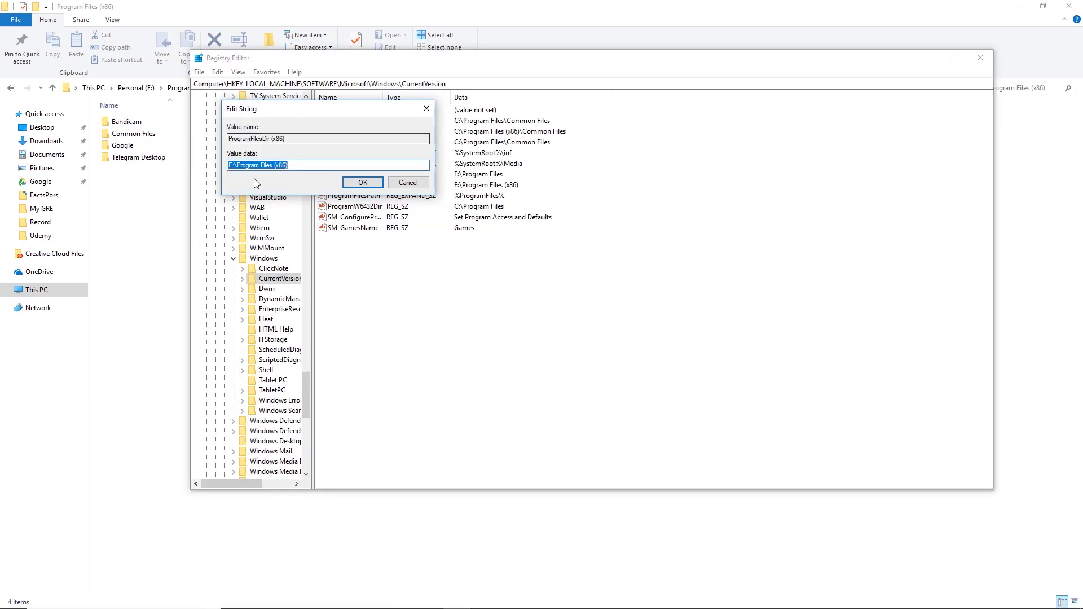
pyautogui.click(362, 182)
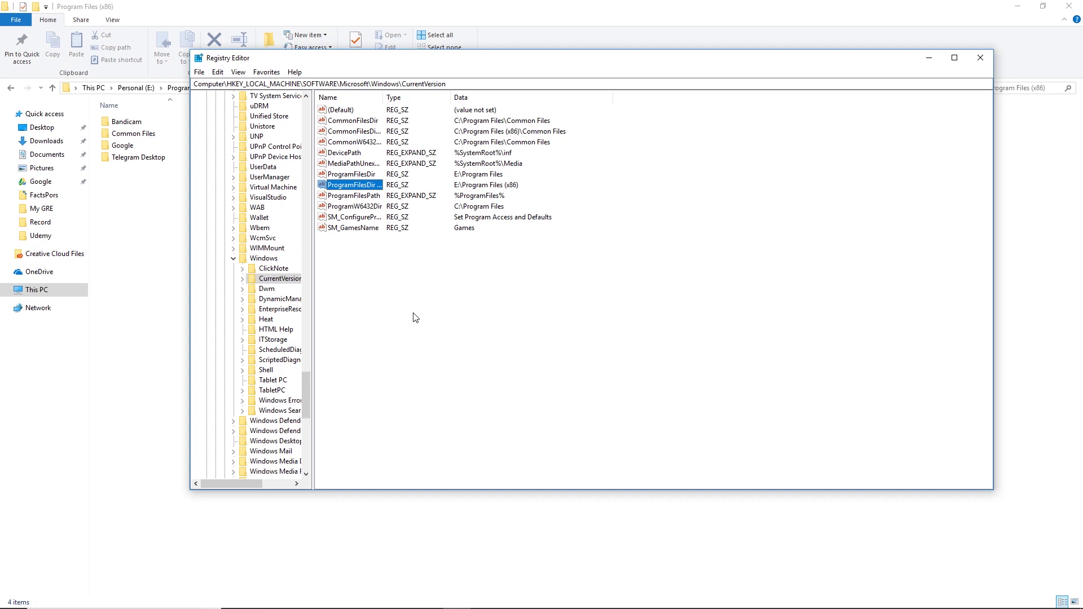
pyautogui.click(980, 58)
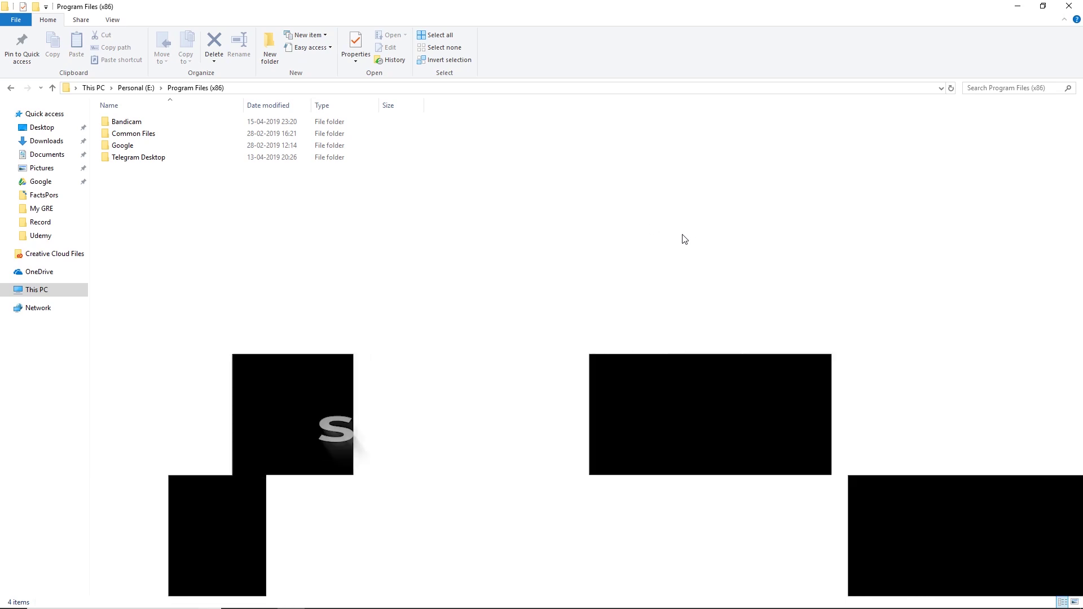
pyautogui.click(1068, 6)
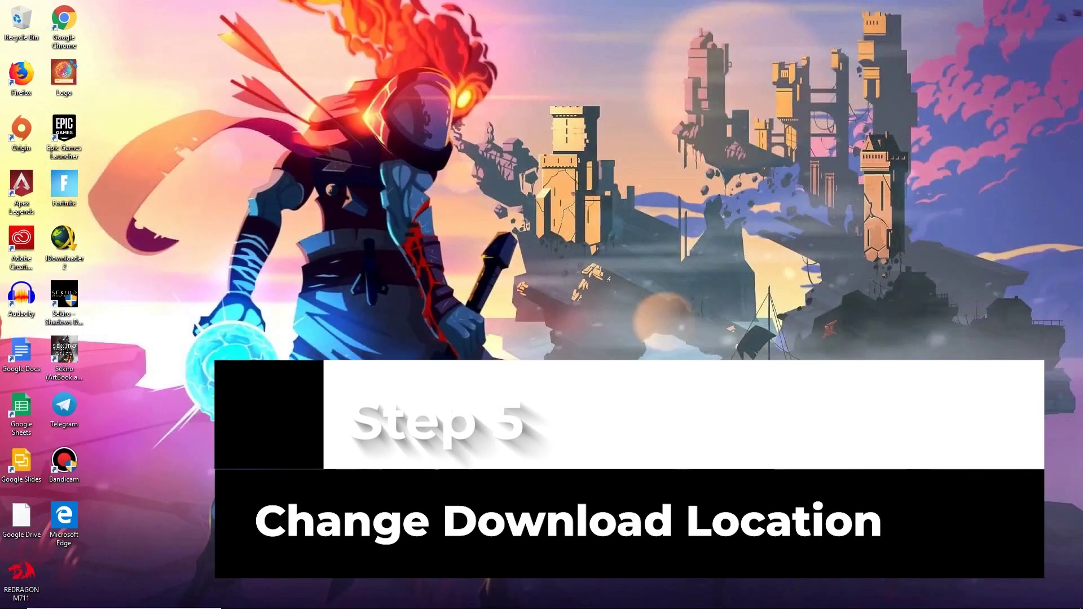
# Open the Downloads folder in a new File Explorer window and display its properties.
pyautogui.moveTo(231, 604)
pyautogui.click(292, 599)
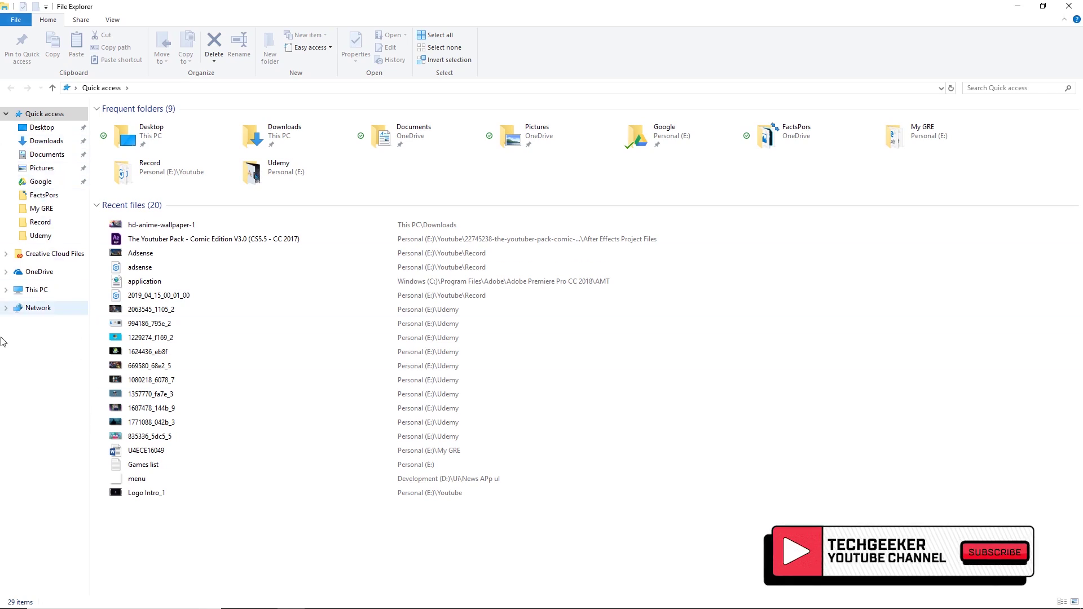
pyautogui.click(44, 141)
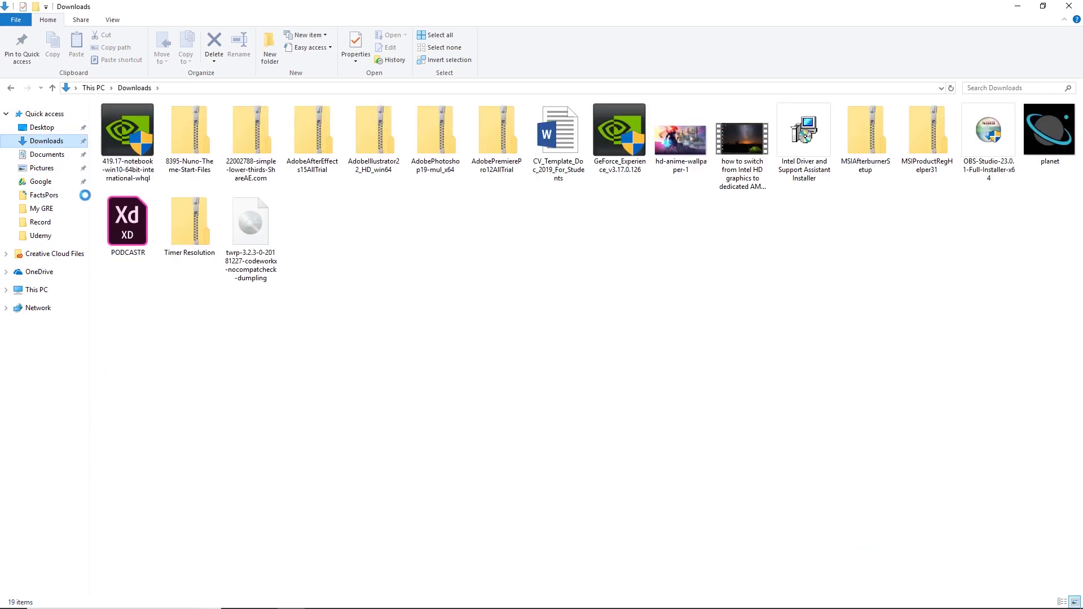
pyautogui.hotkey('shift', 'F10')
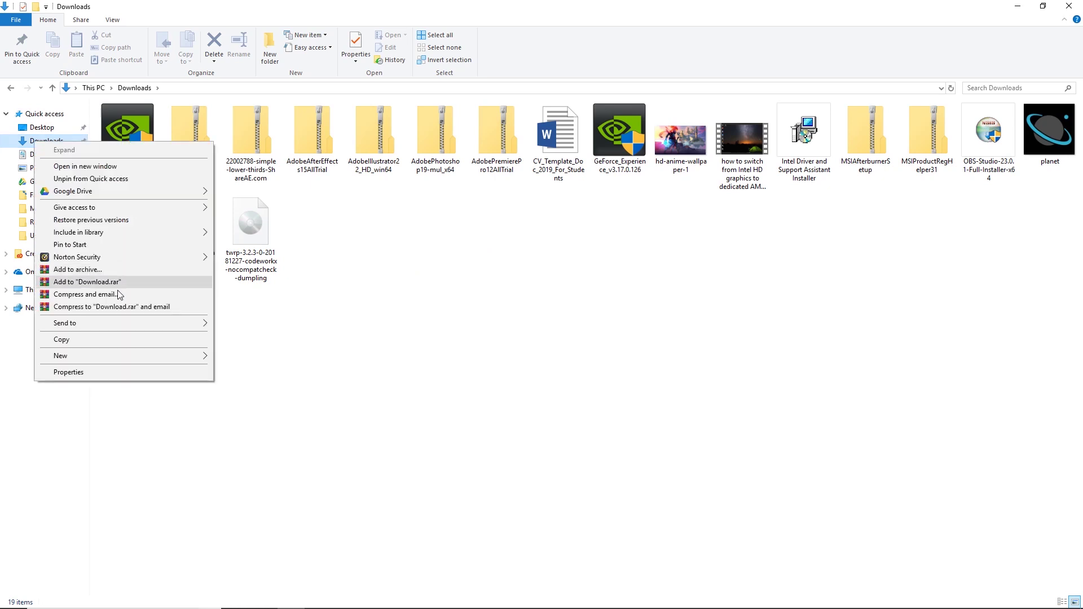
pyautogui.click(85, 372)
pyautogui.moveTo(196, 335); pyautogui.dragTo(334, 172)
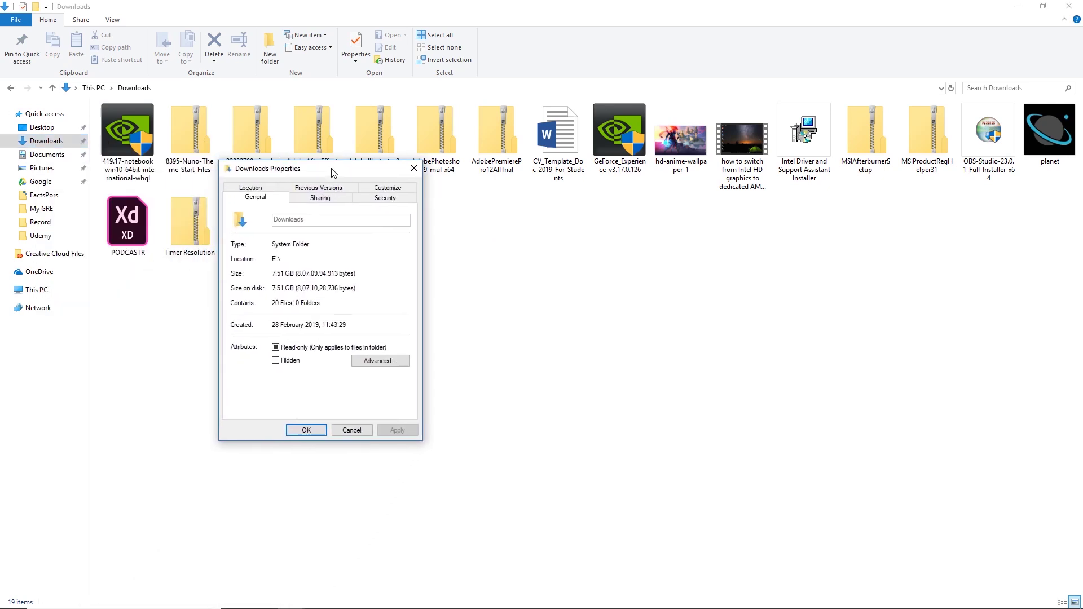
# Show the storage location setting of the Downloads folder and select its whole target path.
pyautogui.click(251, 188)
pyautogui.click(311, 282)
pyautogui.hotkey('ctrl', 'a')
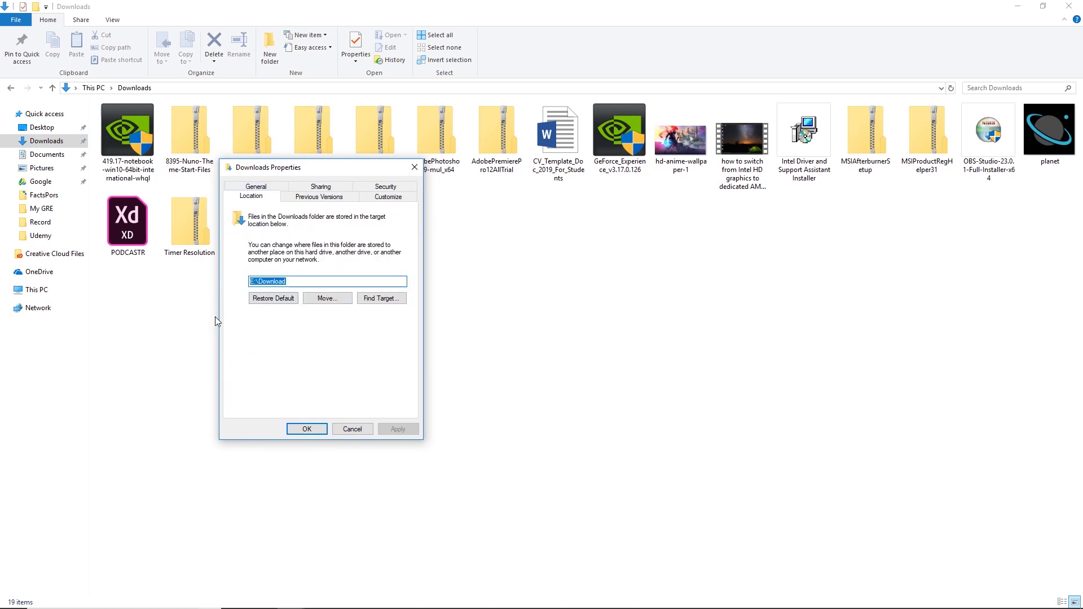
# Open the Personal (E:) drive from This PC and locate its Downloads folder.
pyautogui.click(51, 294)
pyautogui.doubleClick(451, 217)
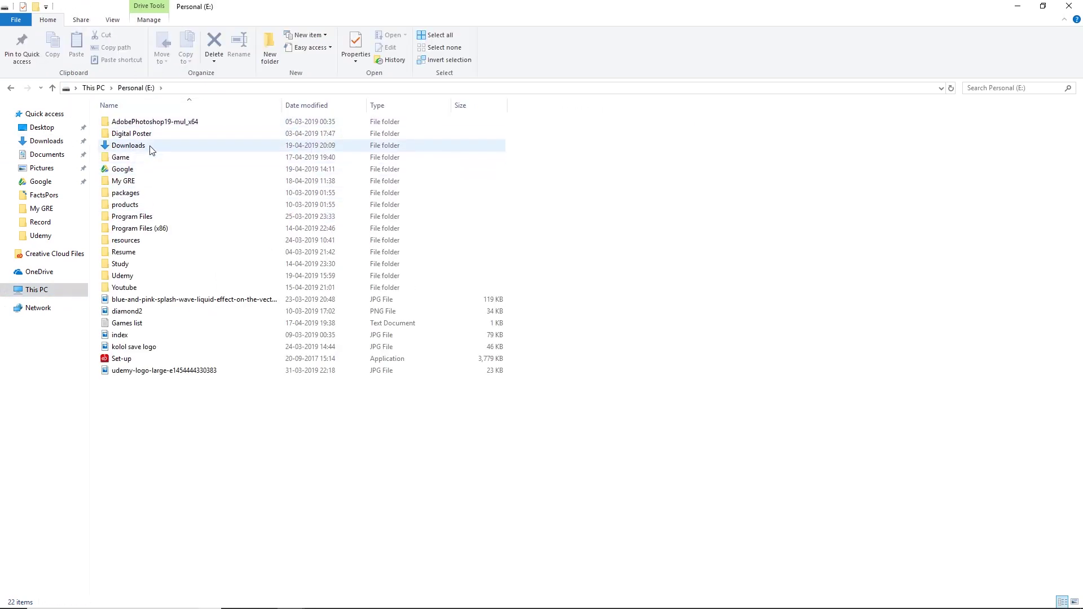
pyautogui.moveTo(114, 152)
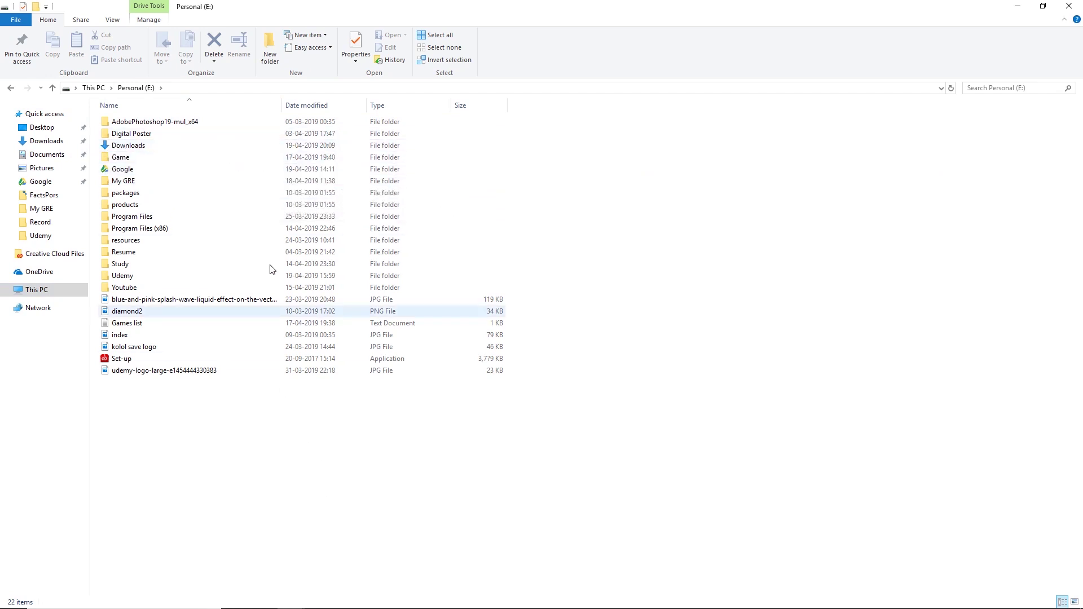
# Return to the Downloads folder's properties, accept its storage location, and close File Explorer.
pyautogui.moveTo(345, 606)
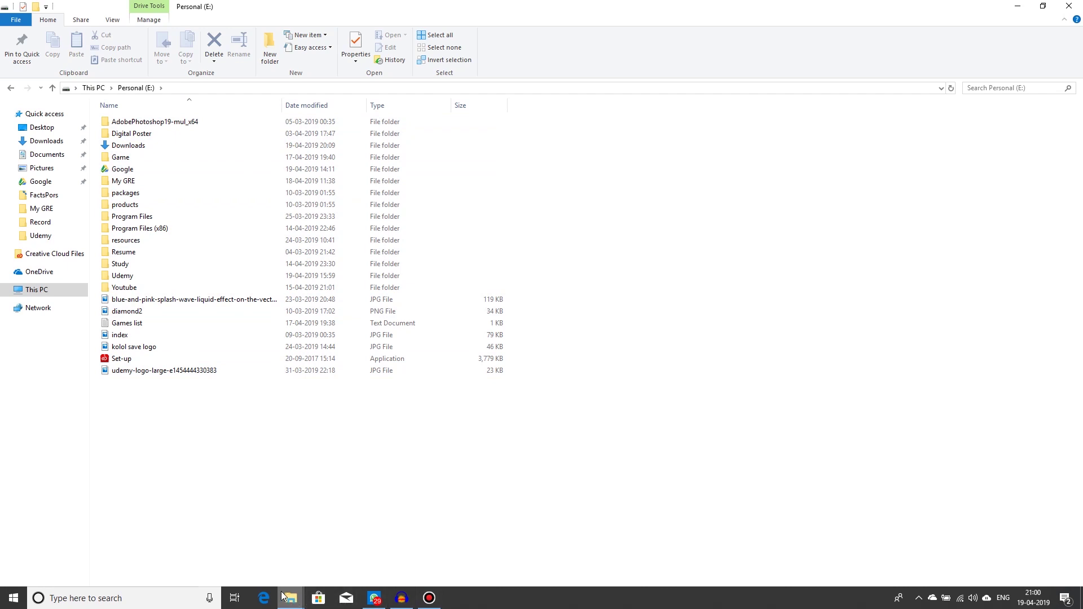
pyautogui.click(364, 539)
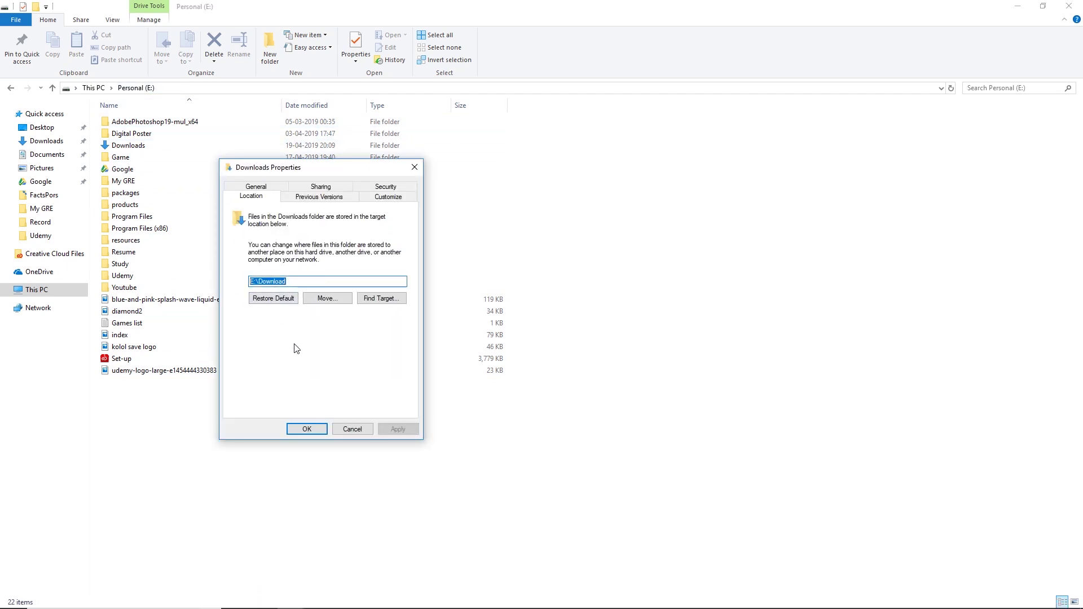
pyautogui.click(320, 430)
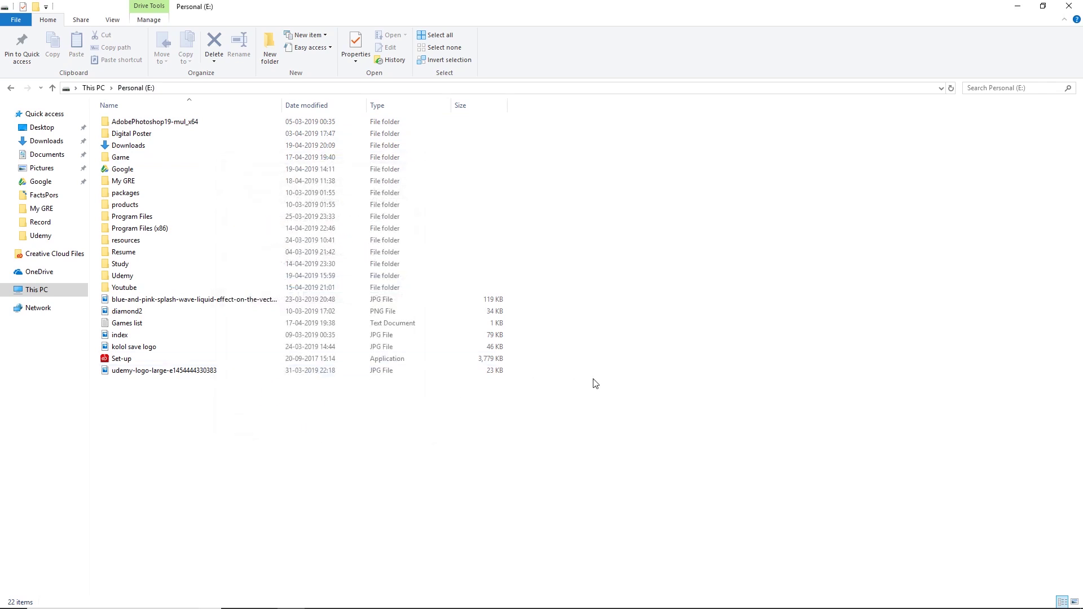
pyautogui.click(1068, 7)
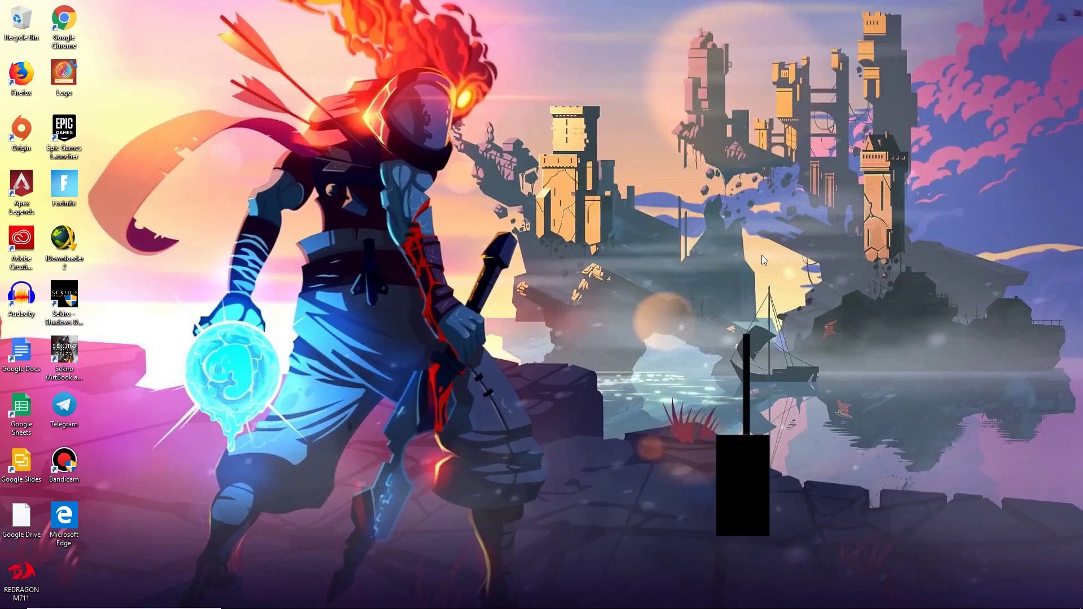
# Open This PC in a new File Explorer window and display the properties of the Windows (C:) drive.
pyautogui.click(169, 597)
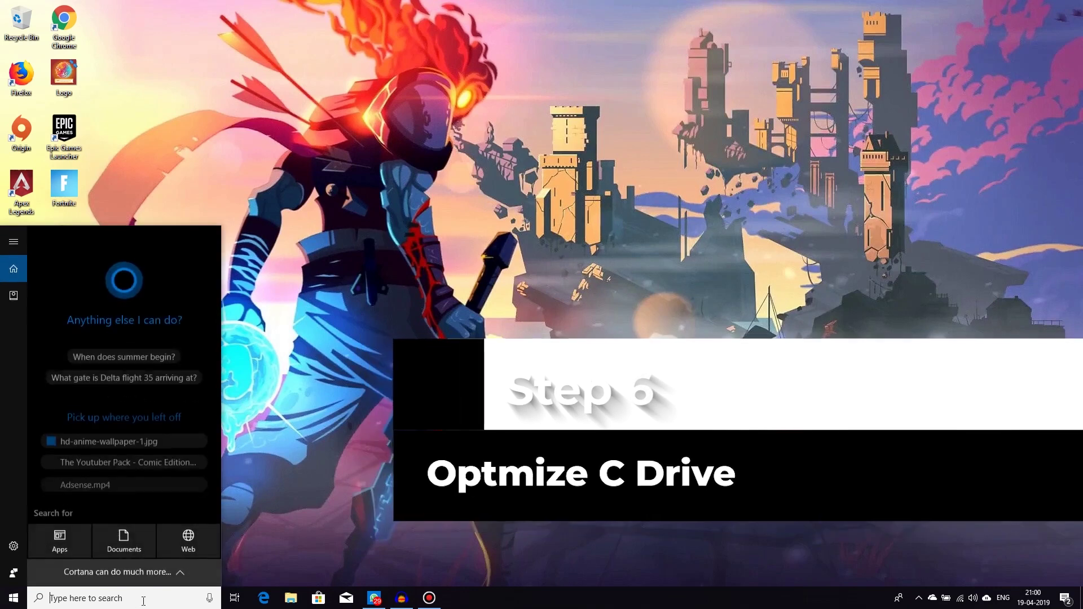
pyautogui.click(291, 598)
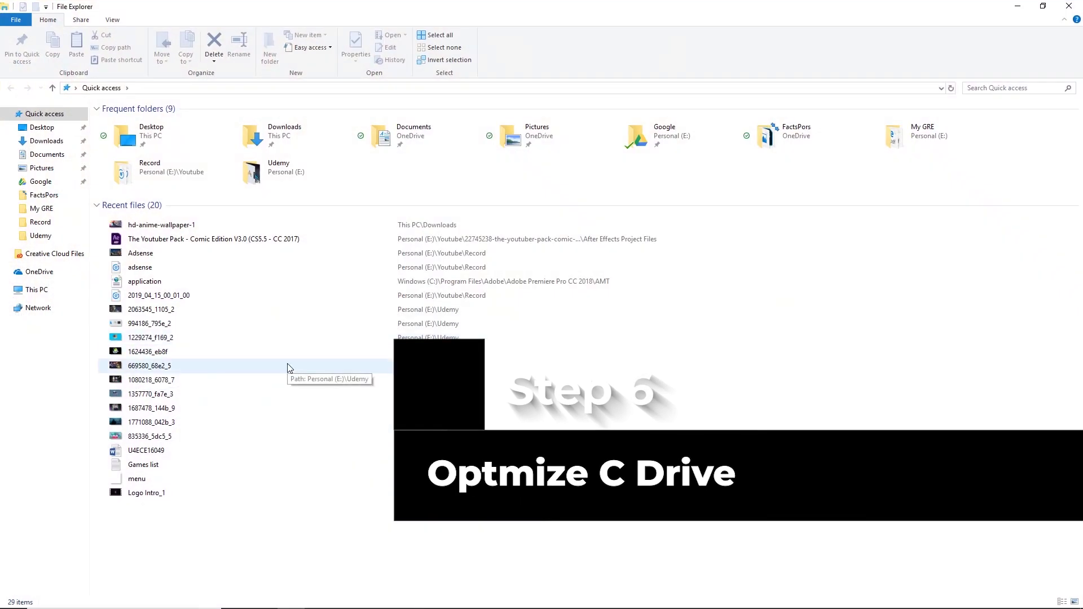
pyautogui.click(37, 290)
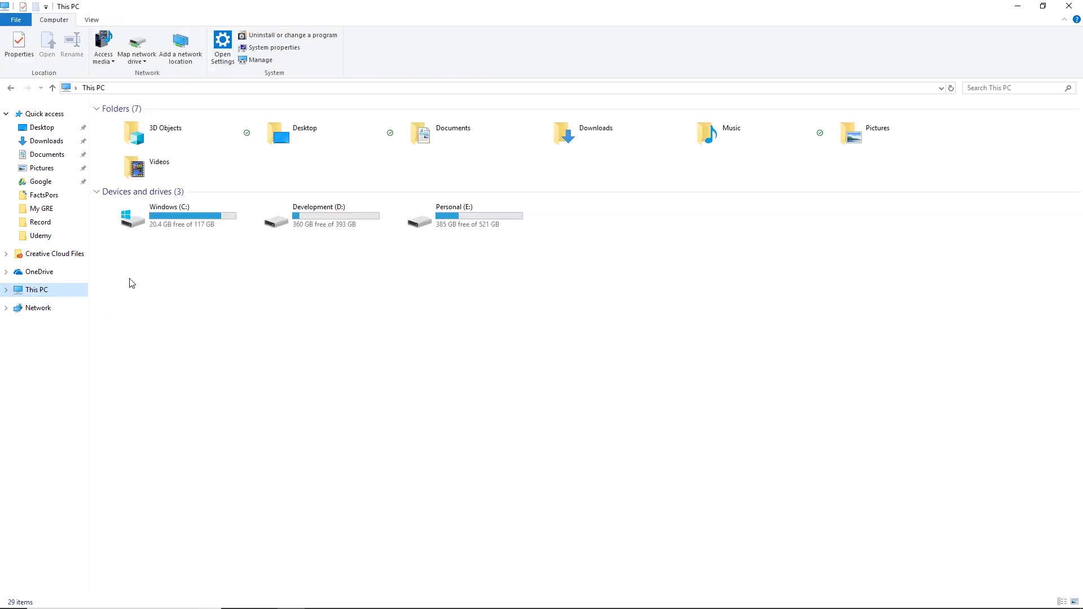
pyautogui.rightClick(172, 220)
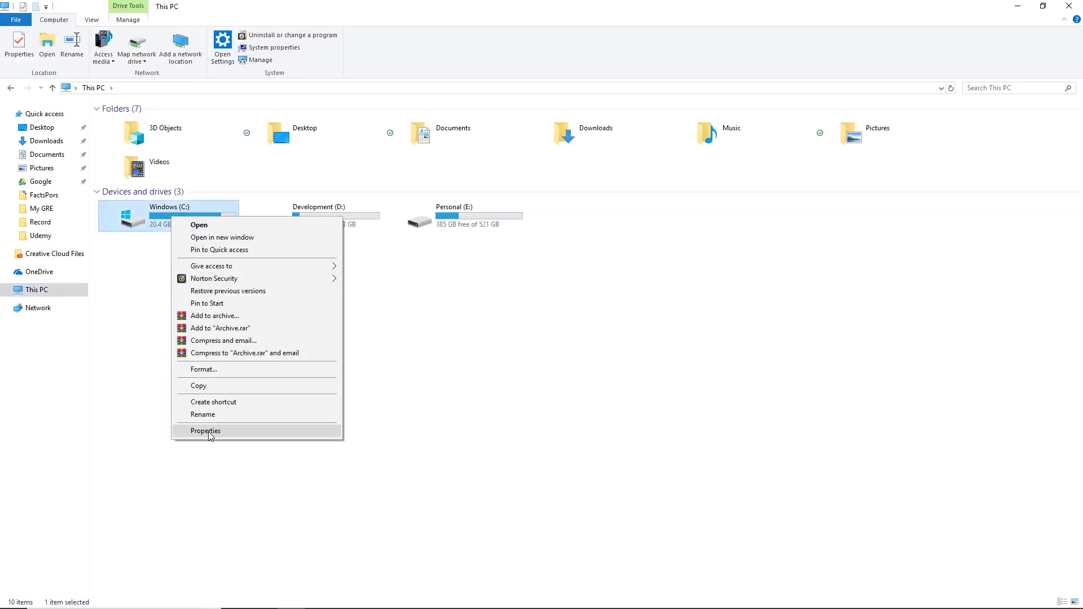
pyautogui.click(212, 438)
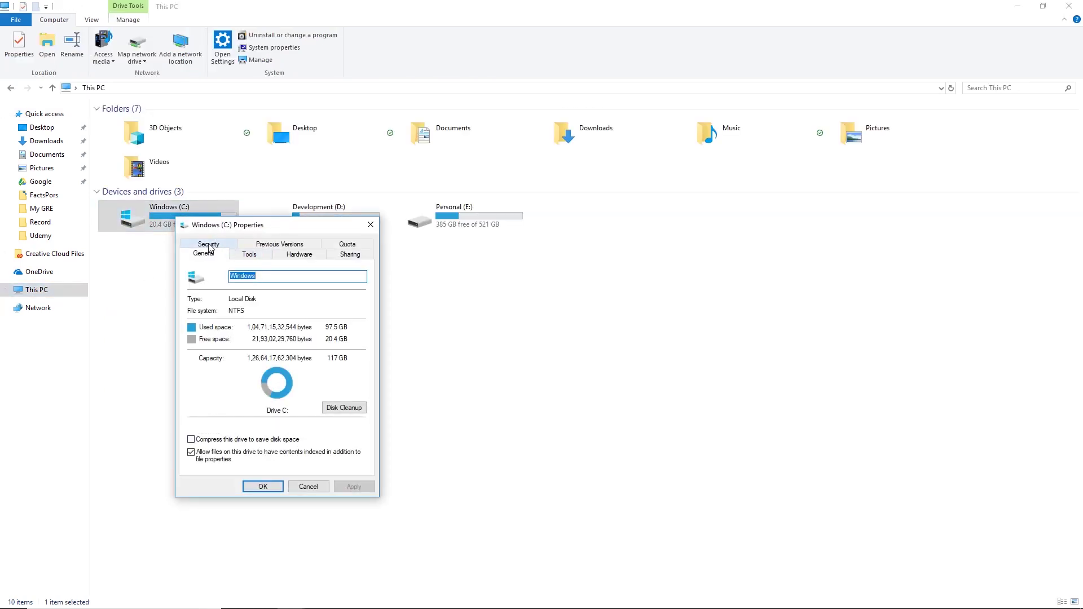
pyautogui.moveTo(235, 230); pyautogui.dragTo(277, 191)
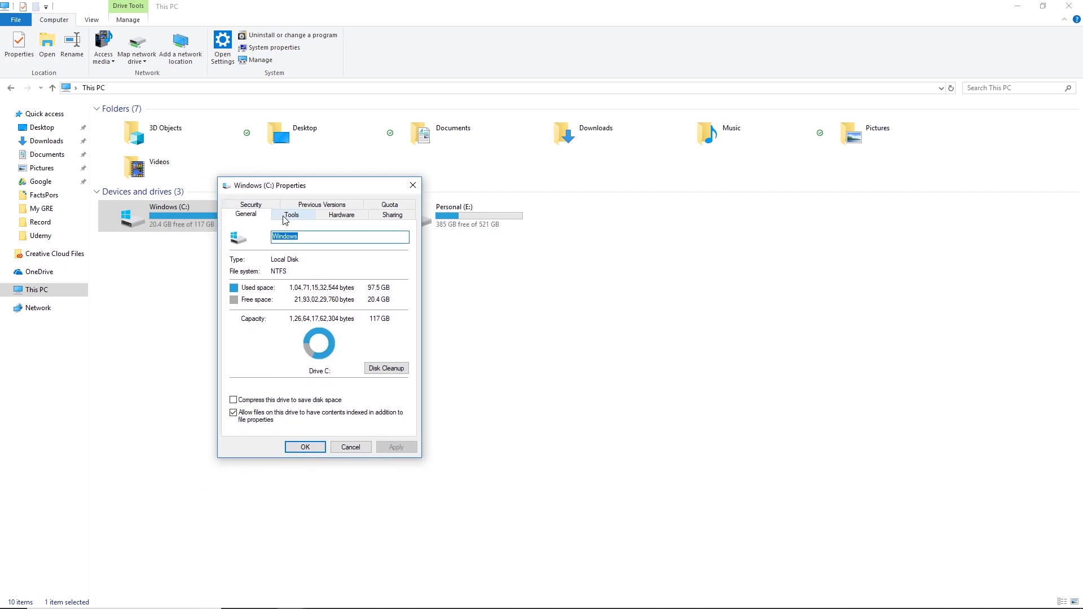
# Optimize the Windows (C:) drive with Optimize Drives, and close the optimization and drive properties windows.
pyautogui.click(288, 214)
pyautogui.click(383, 321)
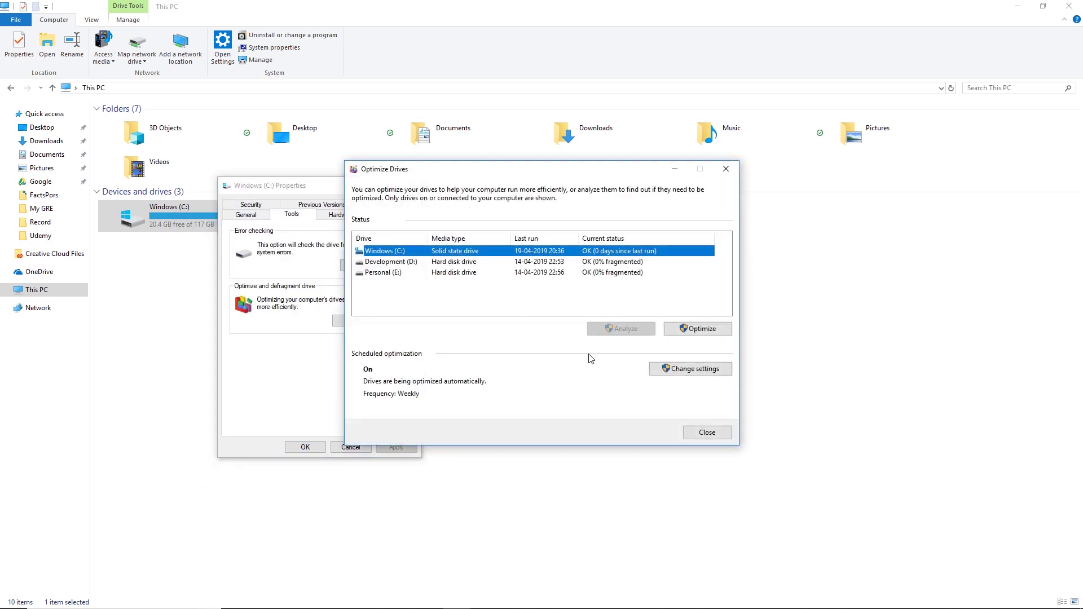
pyautogui.click(700, 329)
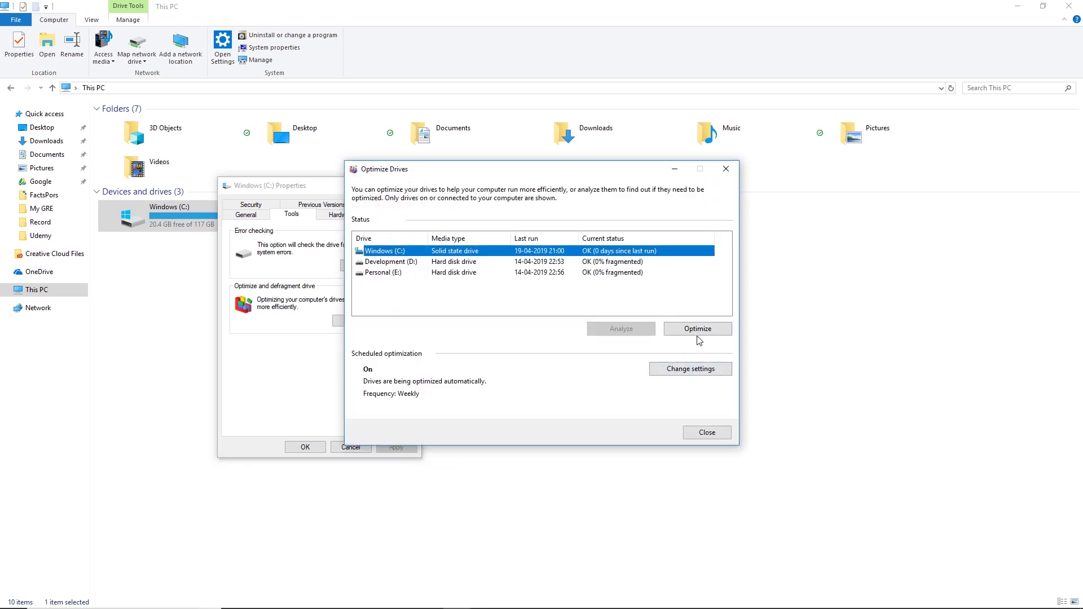
pyautogui.click(708, 437)
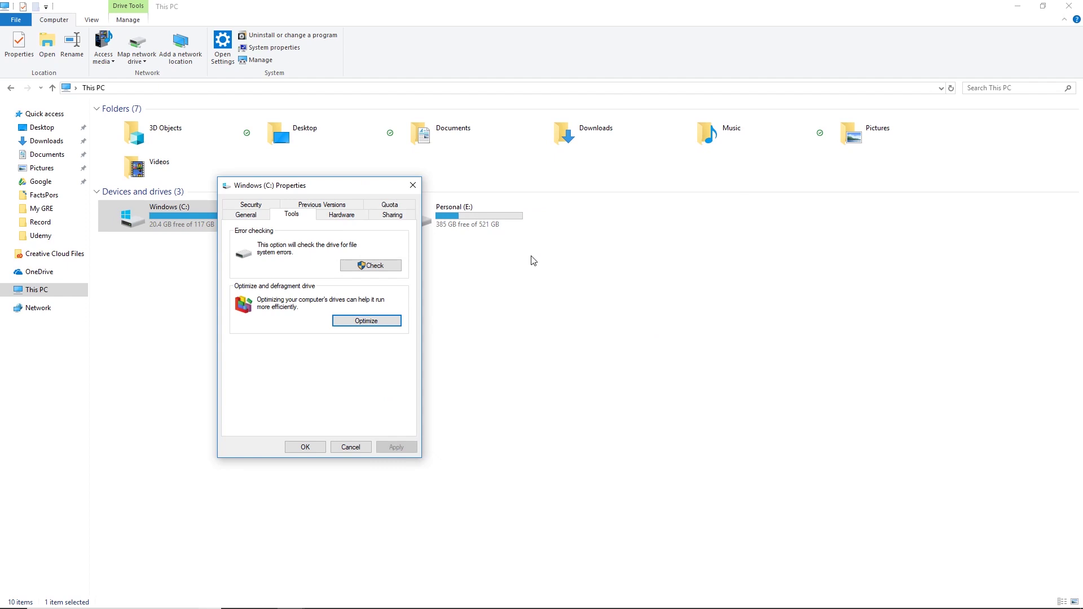
pyautogui.click(412, 183)
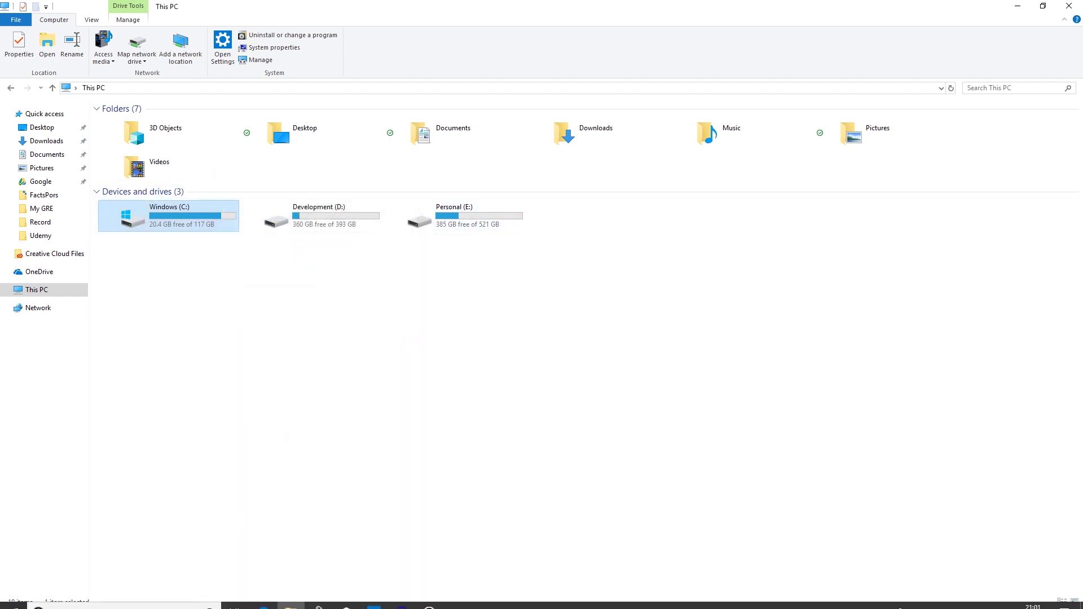
# Search Windows for "disk", launch Disk Cleanup, and choose Windows (C:) as the drive to clean up.
pyautogui.press('super')
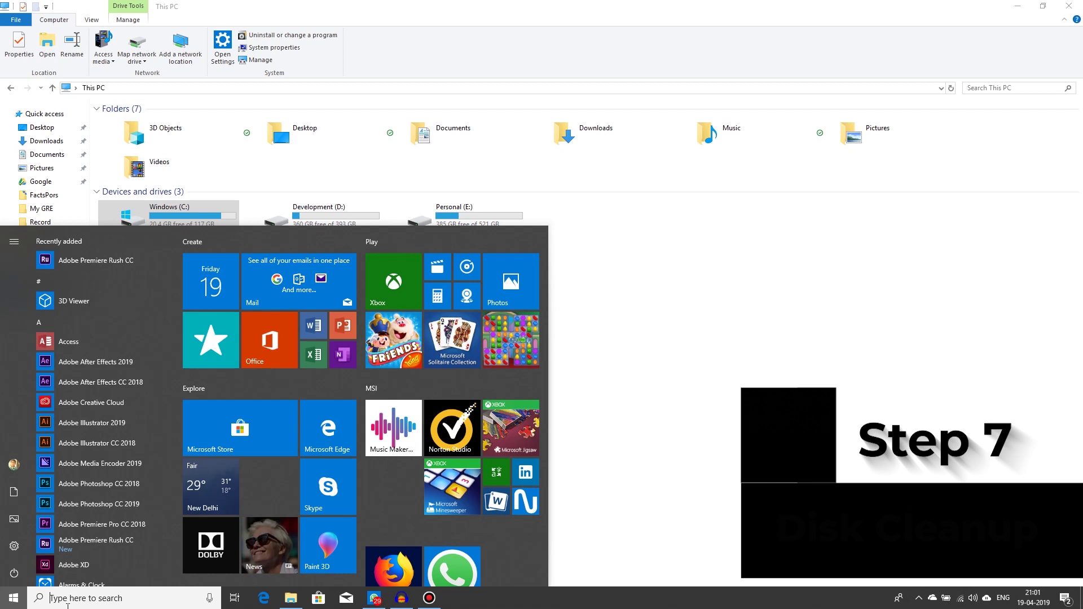
pyautogui.write('disk')
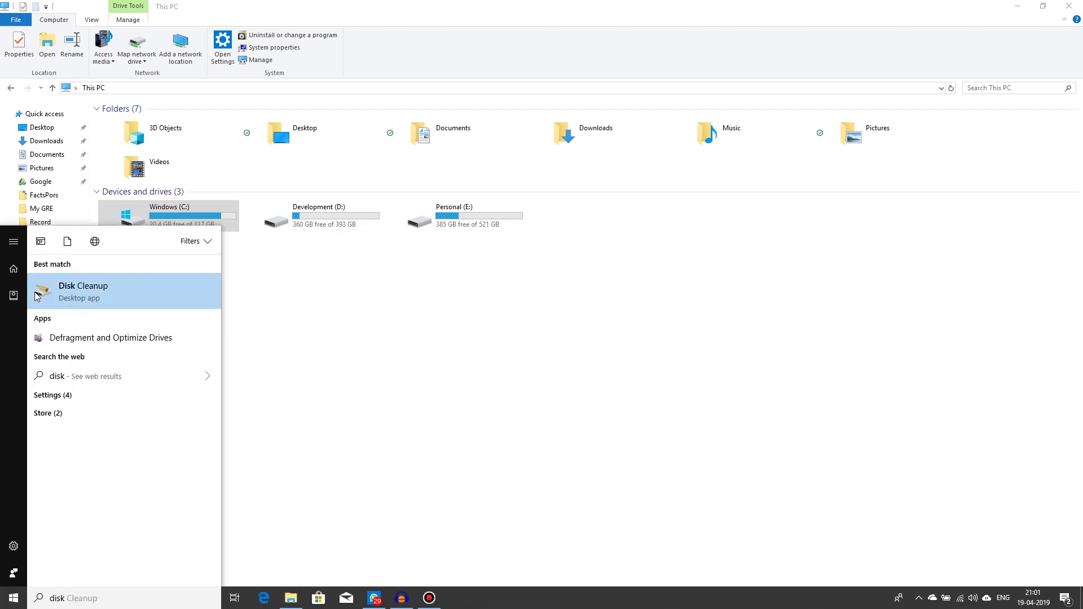
pyautogui.click(61, 290)
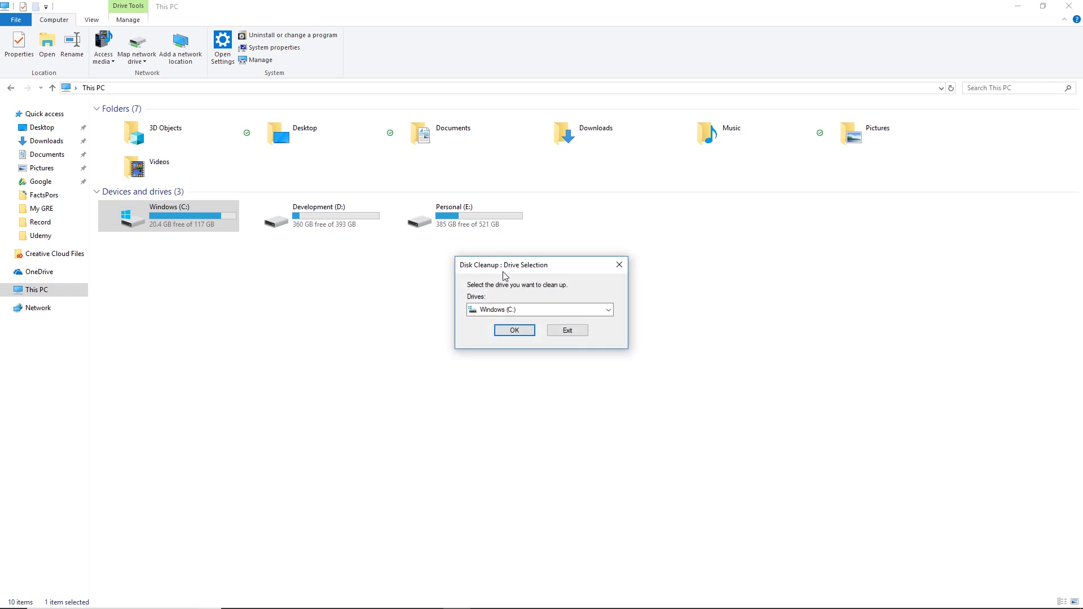
pyautogui.moveTo(523, 268); pyautogui.dragTo(479, 245)
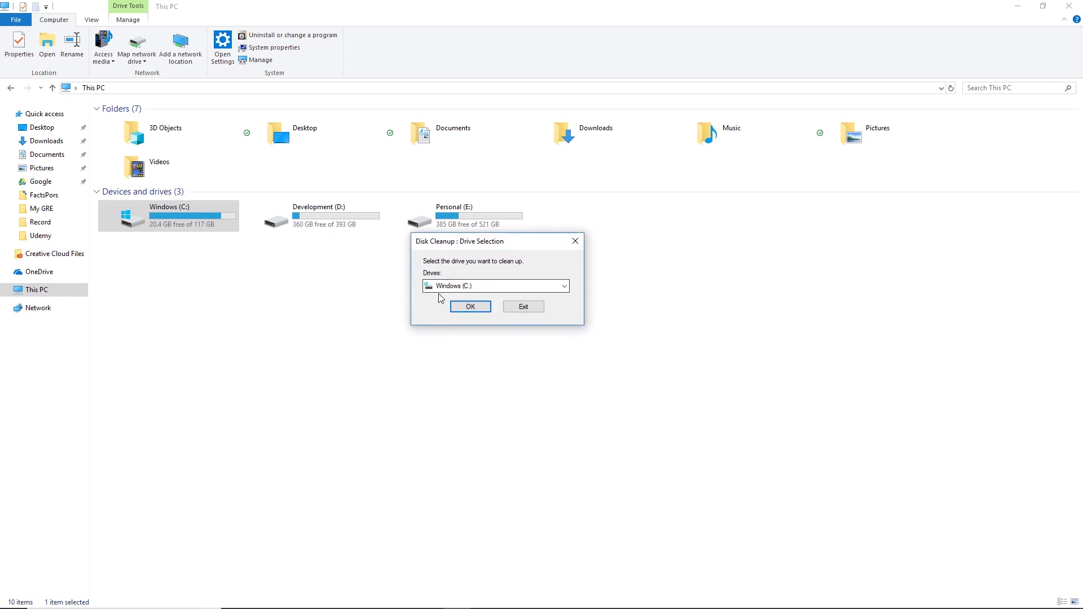
pyautogui.click(482, 287)
pyautogui.click(465, 298)
pyautogui.click(468, 309)
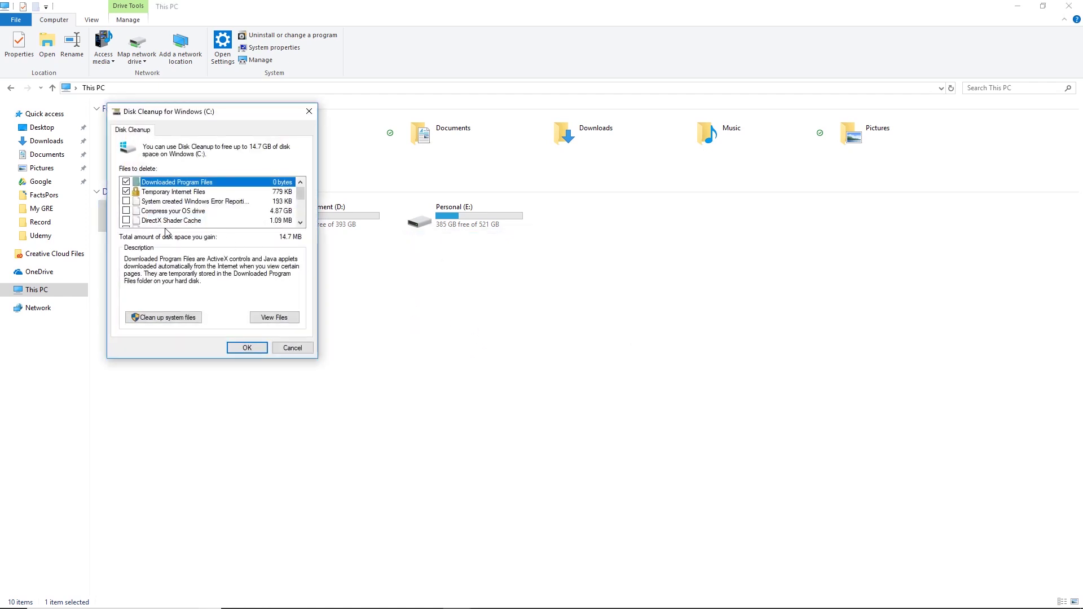
# Mark all remaining file categories for deletion, including Compress your OS drive, DirectX Shader Cache, OneDrive files, Recycle Bin and Downloaded files.
pyautogui.moveTo(300, 194)
pyautogui.mouseDown()
pyautogui.moveTo(304, 215)
pyautogui.moveTo(300, 192)
pyautogui.mouseUp()
pyautogui.click(126, 211)
pyautogui.click(126, 220)
pyautogui.scroll(-1, 126, 219)
pyautogui.click(126, 201)
pyautogui.click(126, 220)
pyautogui.scroll(-2, 127, 220)
pyautogui.click(126, 192)
pyautogui.click(126, 202)
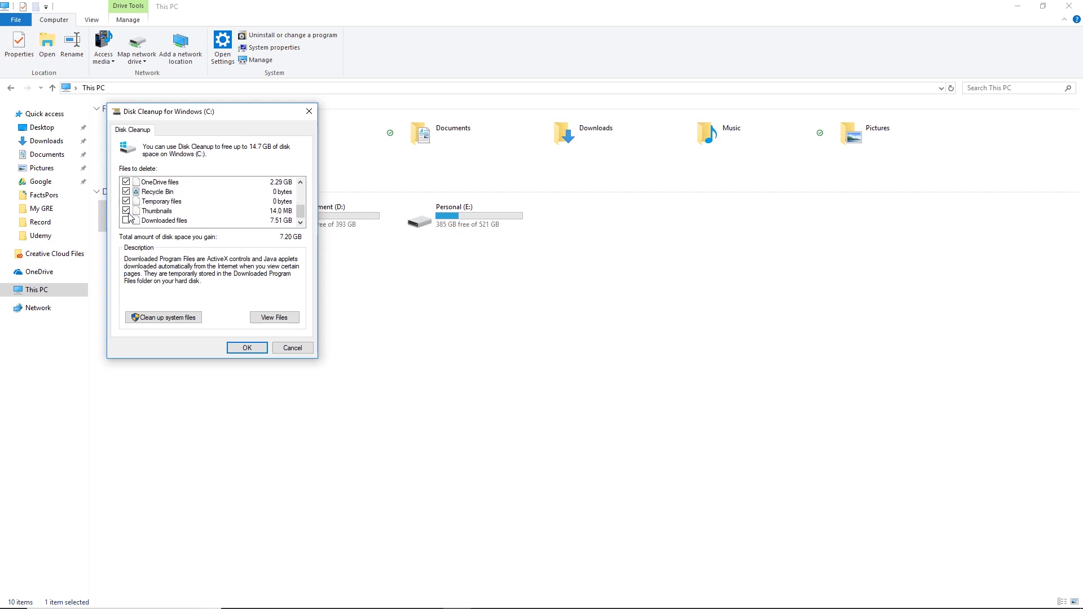
pyautogui.click(125, 220)
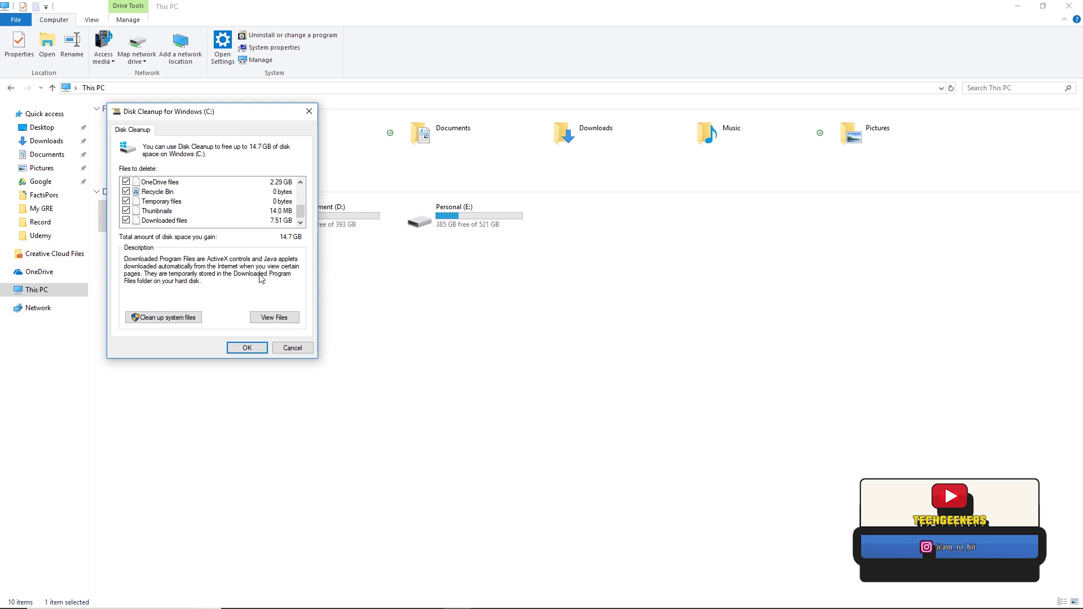
# Start the cleanup with permanent deletion of the marked files, and cancel it while it is running after minimizing File Explorer.
pyautogui.click(252, 348)
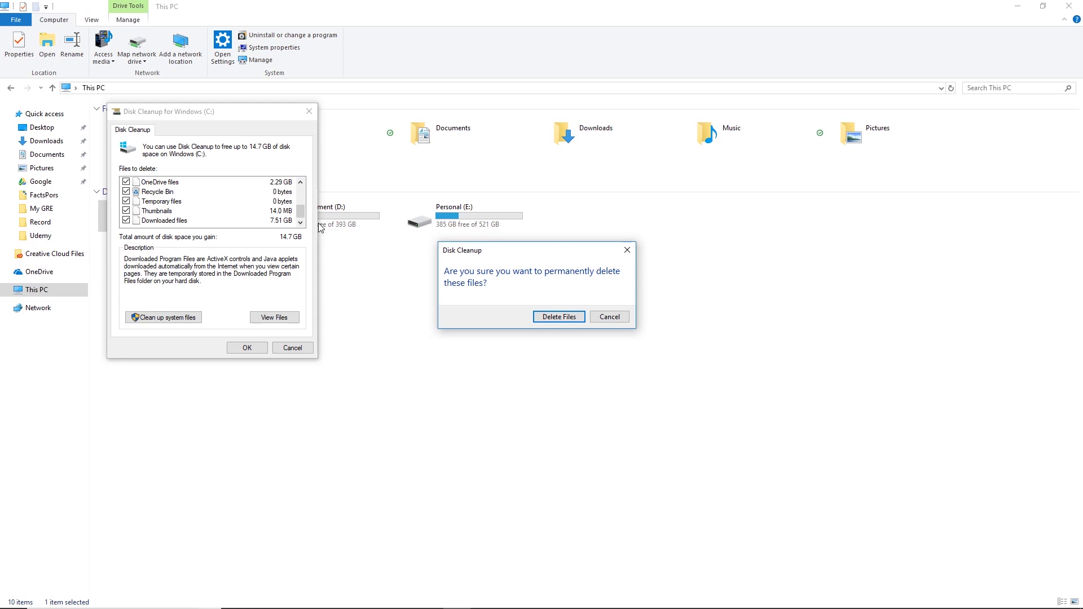
pyautogui.moveTo(477, 254); pyautogui.dragTo(434, 244)
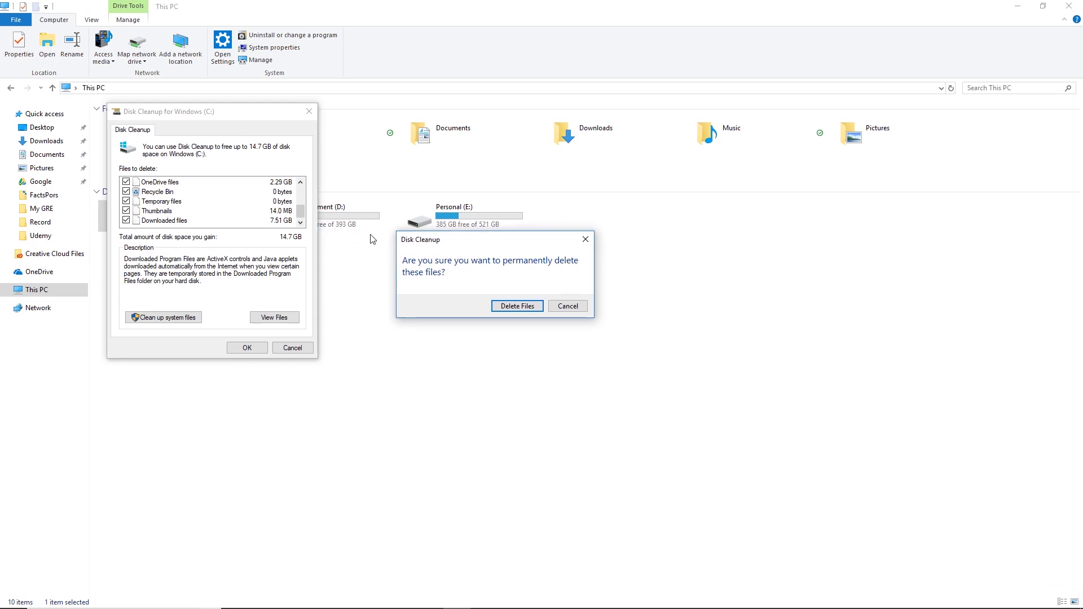
pyautogui.click(516, 306)
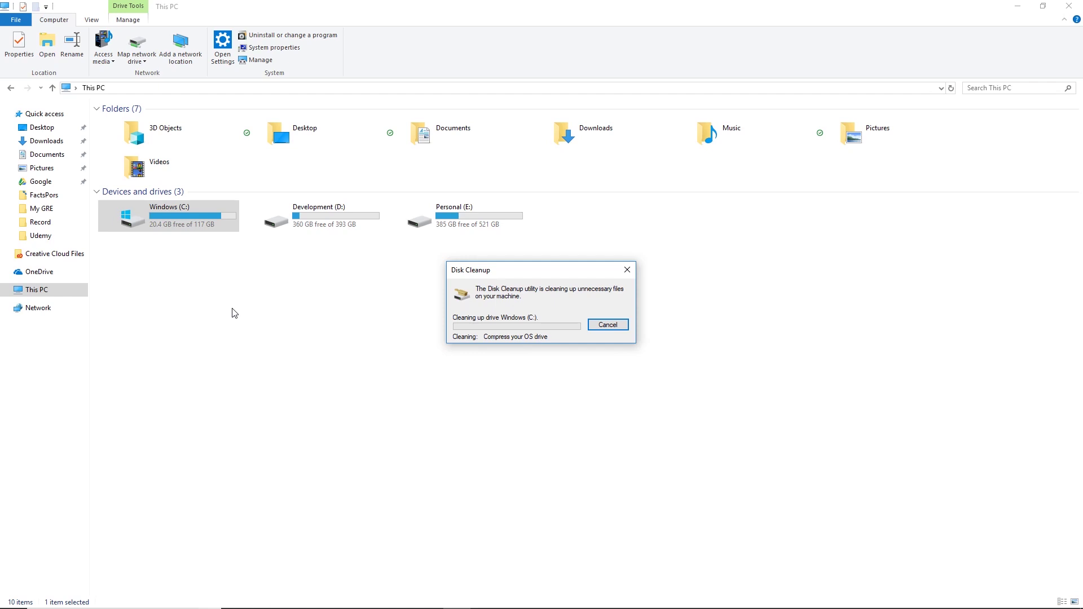
pyautogui.click(1015, 11)
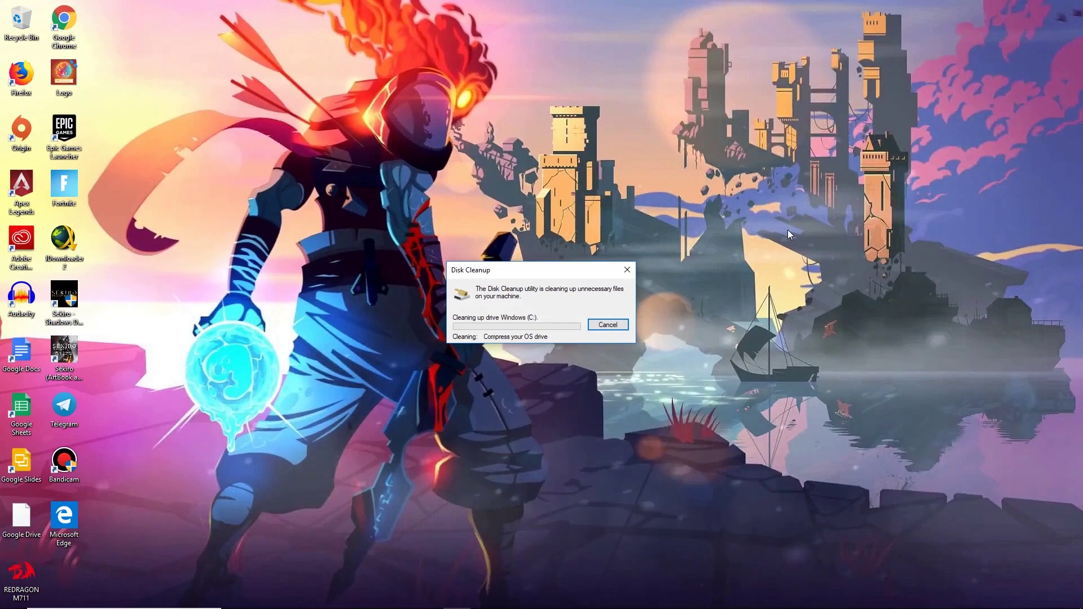
pyautogui.click(602, 326)
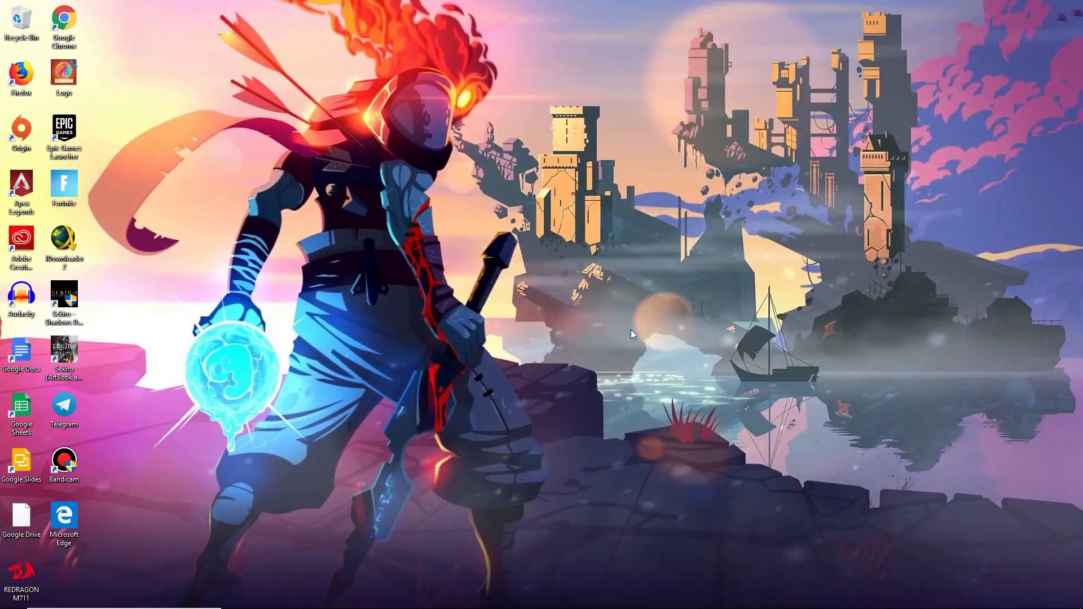